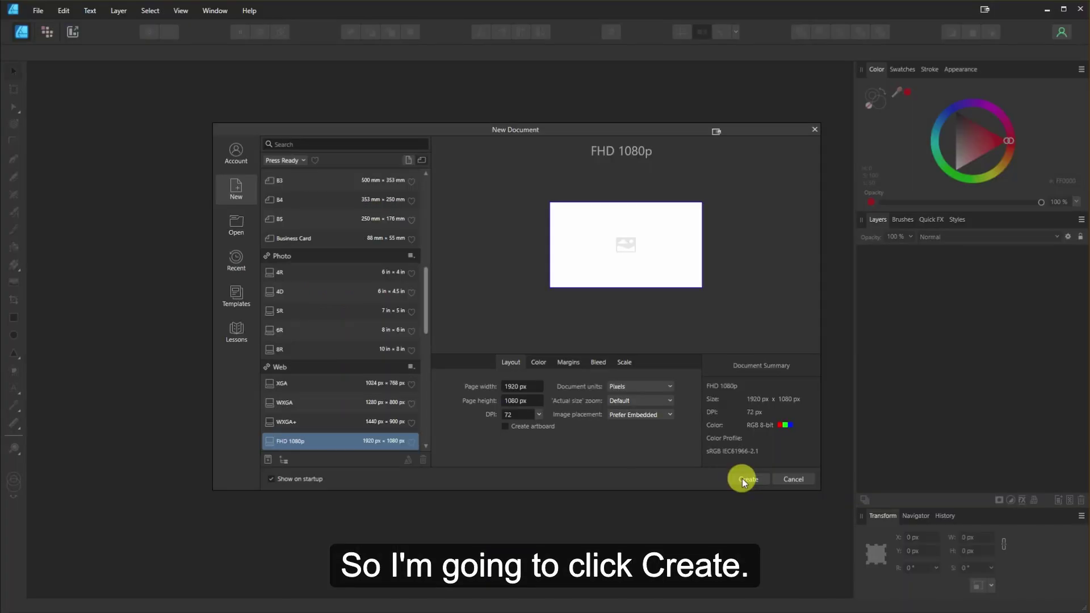
Create a blank 1920 × 1080 px document using the FHD 1080p preset.
left_click(744, 479)
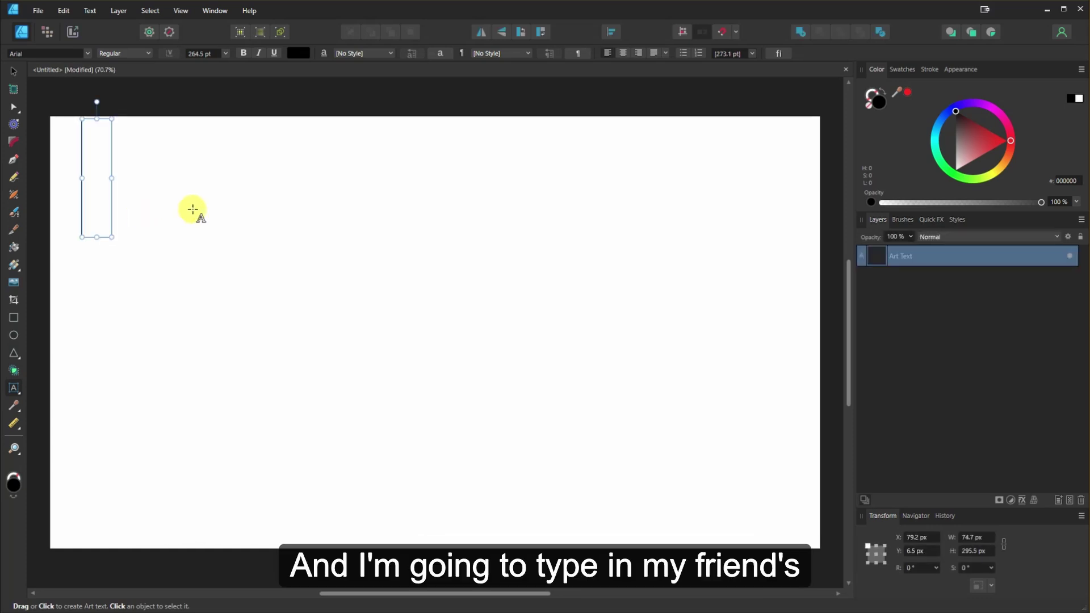
Type 'Kristine' as artistic text and move it to the page centre.
type("Kri")
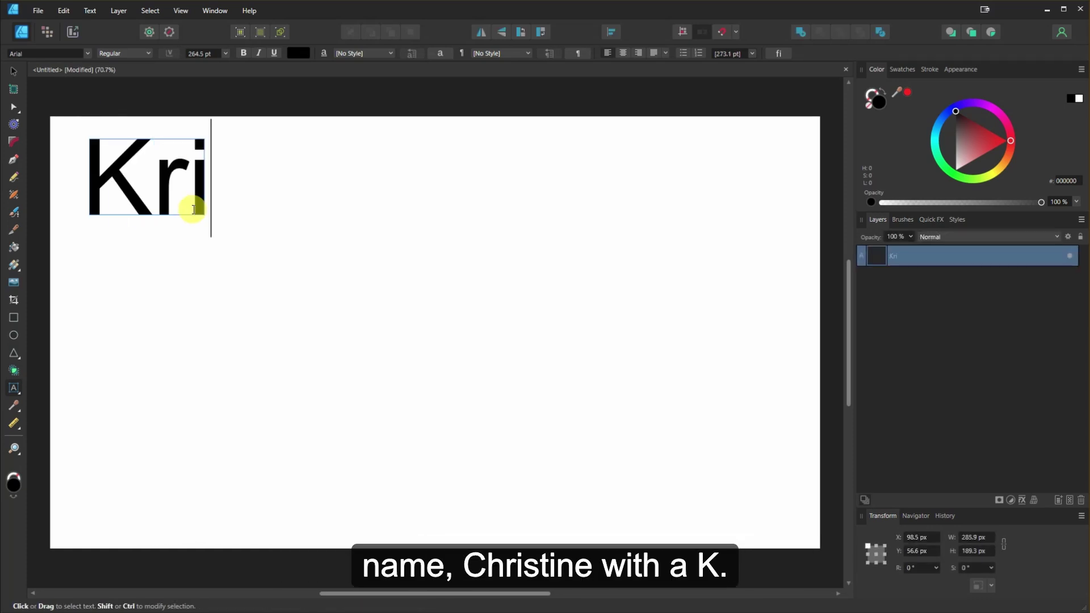
type("stine")
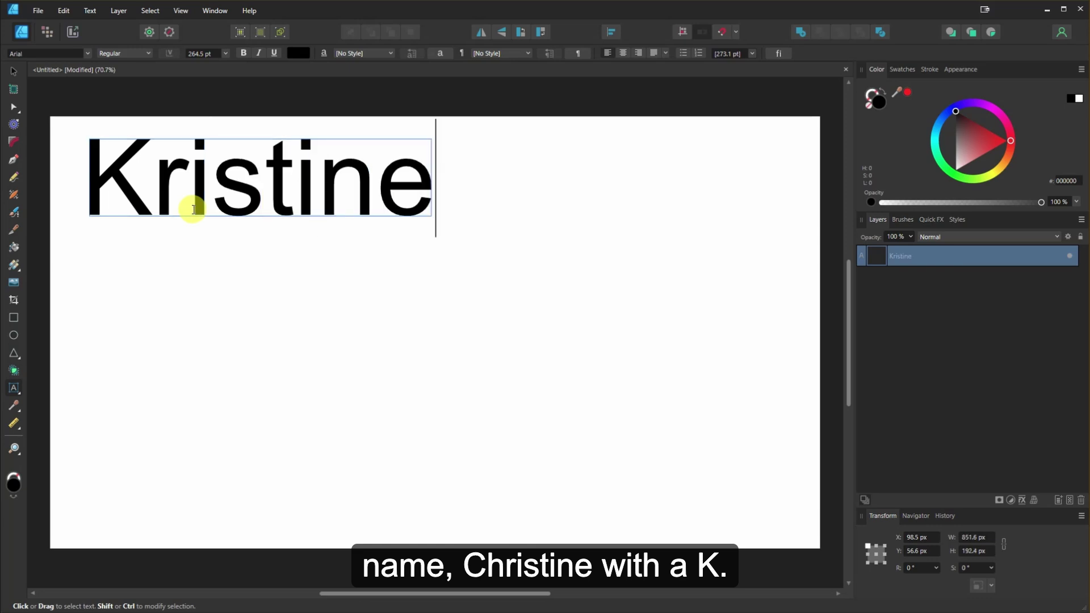
key("Escape")
left_click(14, 71)
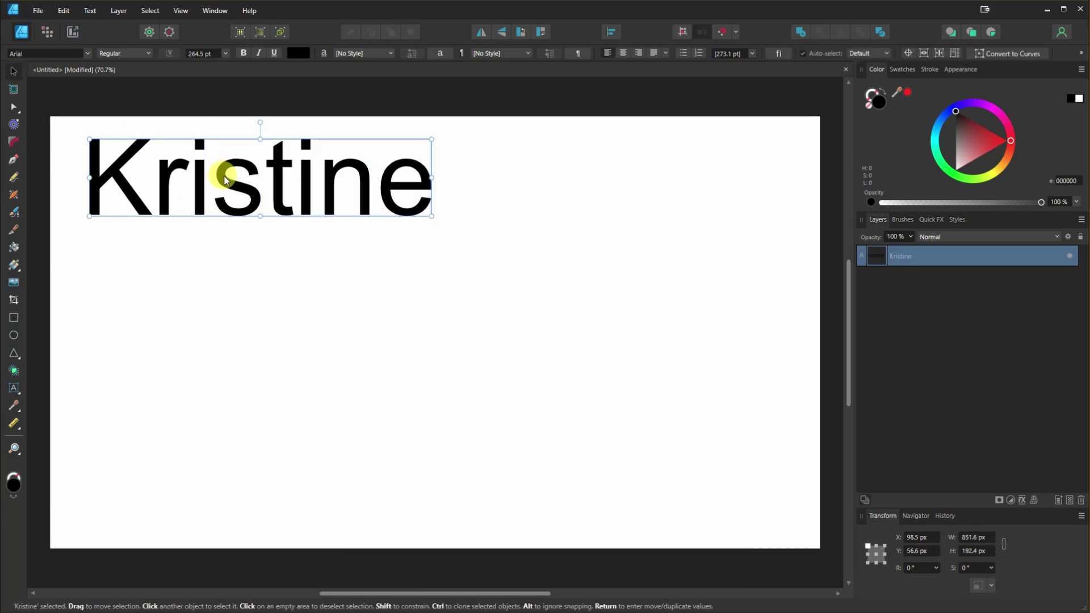
left_click_drag(224, 175, 427, 309)
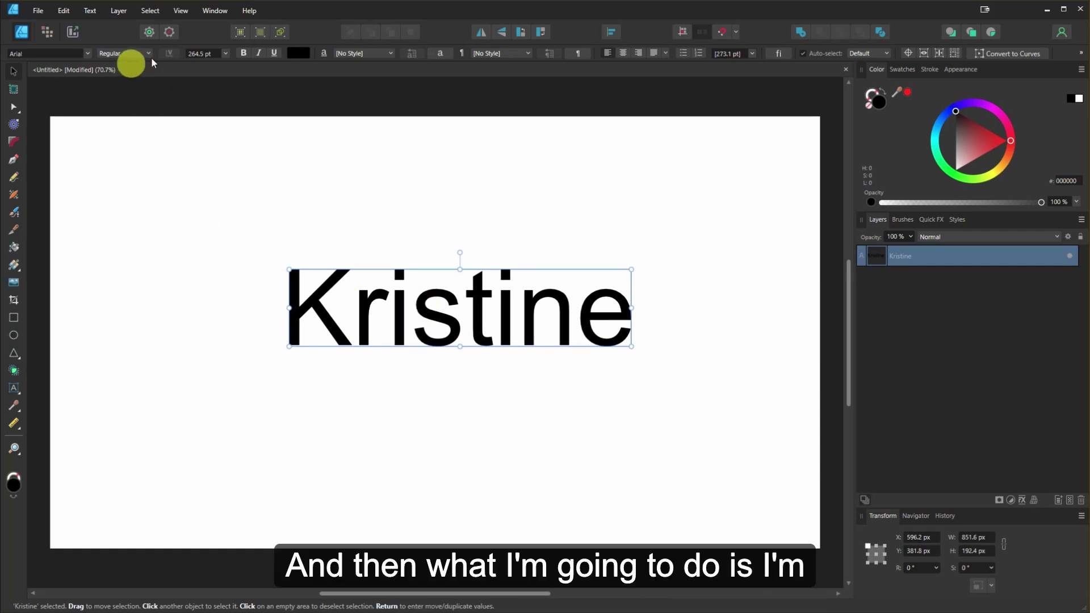
Set the Kristine text's font to Sunday Chillin.
left_click(55, 53)
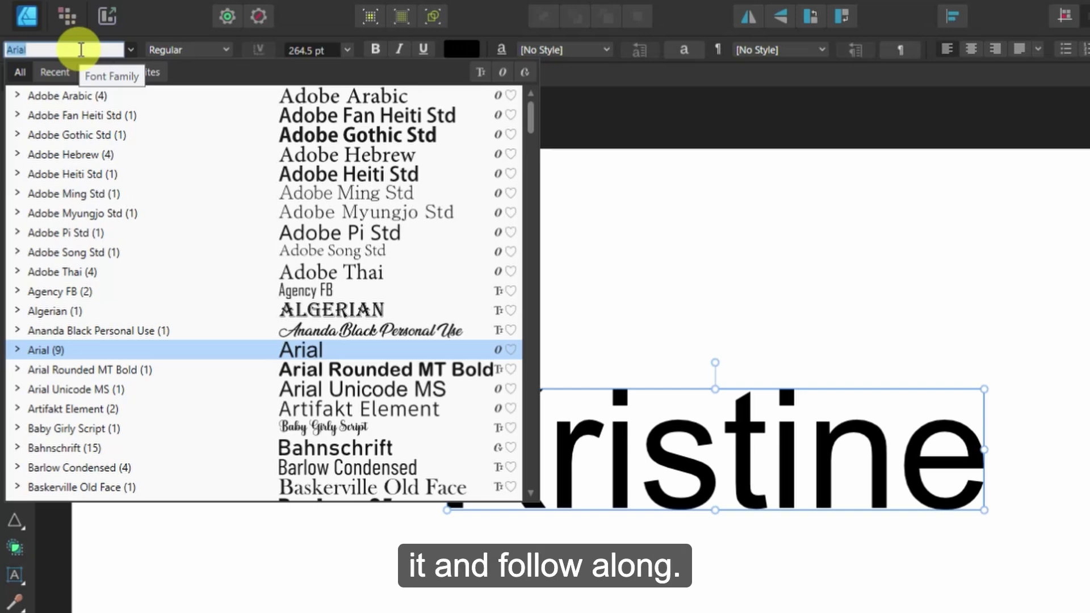
type("sun")
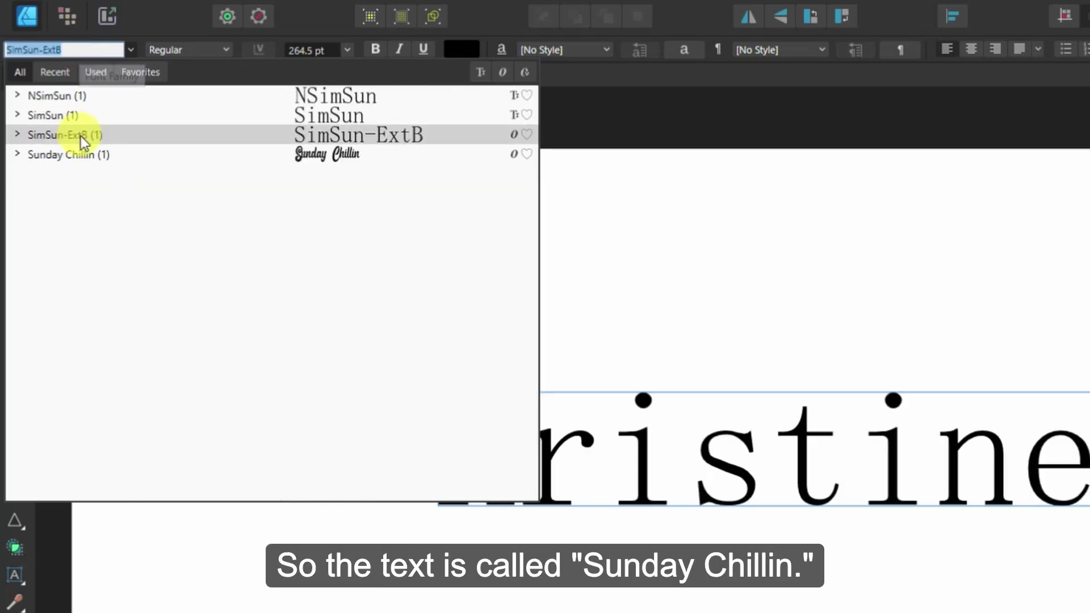
left_click(83, 154)
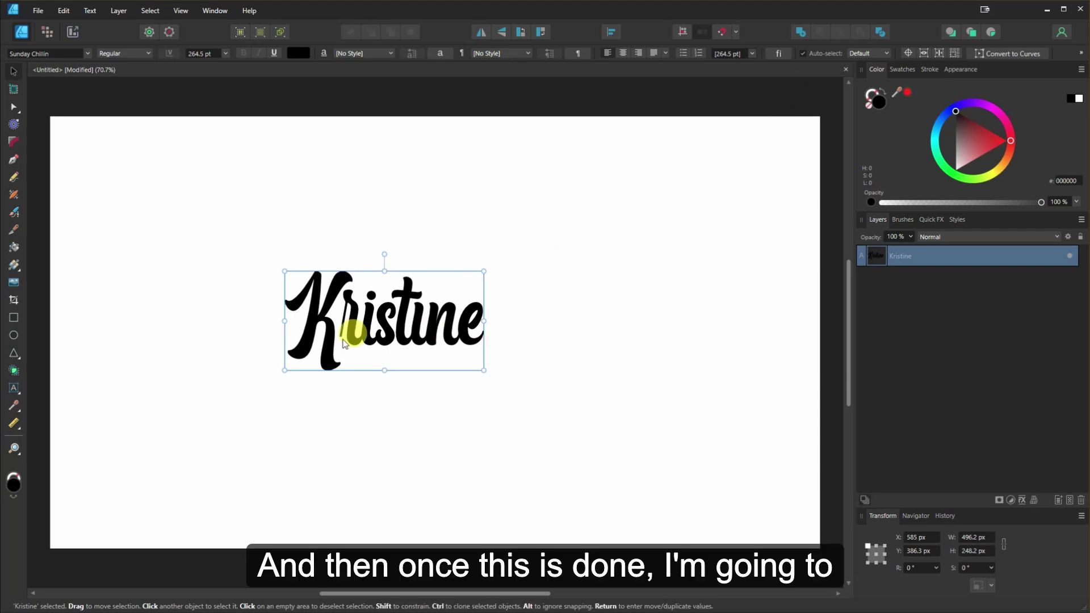
Convert the Kristine text to curves and nudge it into position.
left_click_drag(388, 346, 428, 338)
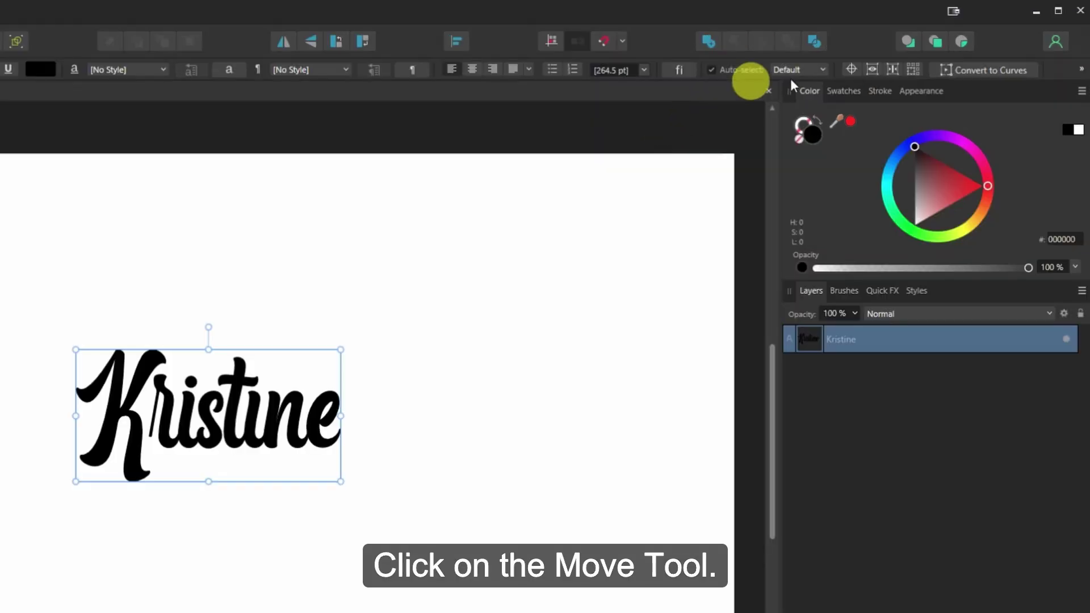
left_click(982, 72)
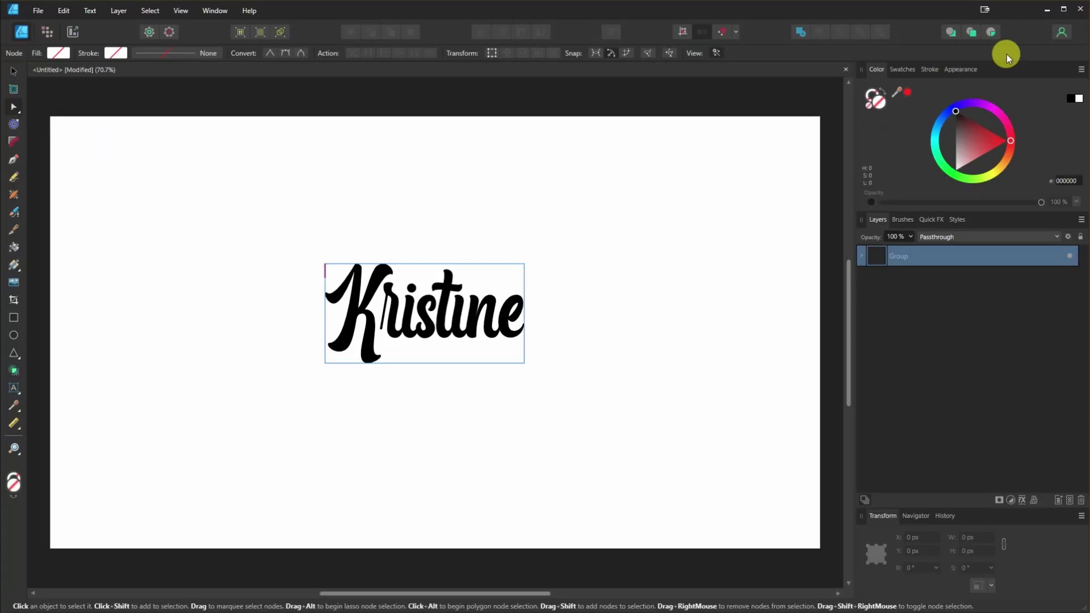
left_click(13, 71)
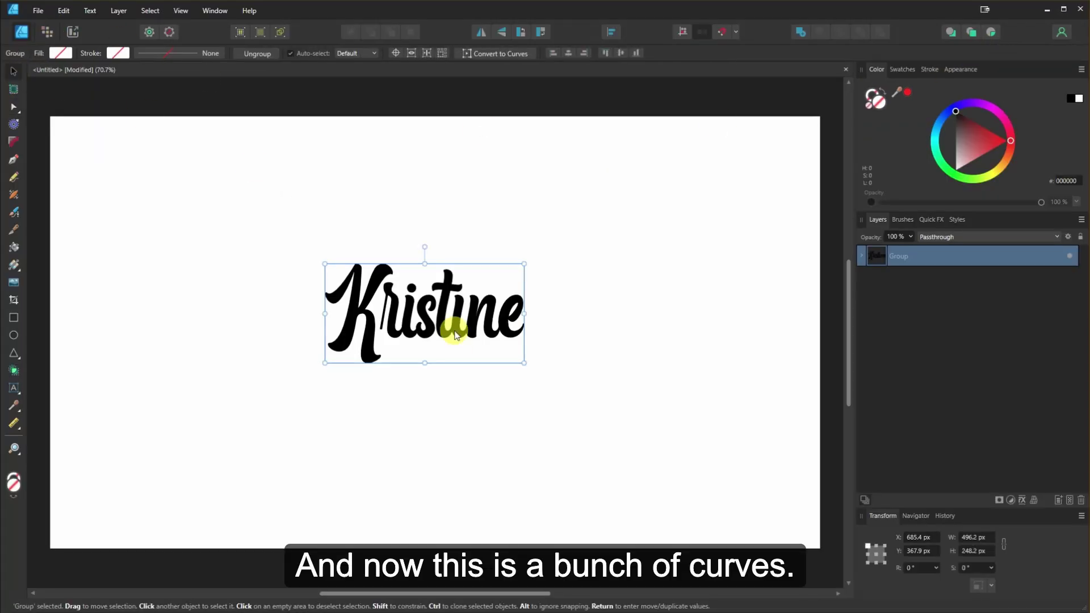
mouse_move(454, 335)
left_mouse_down()
mouse_move(491, 341)
mouse_move(461, 328)
left_mouse_up()
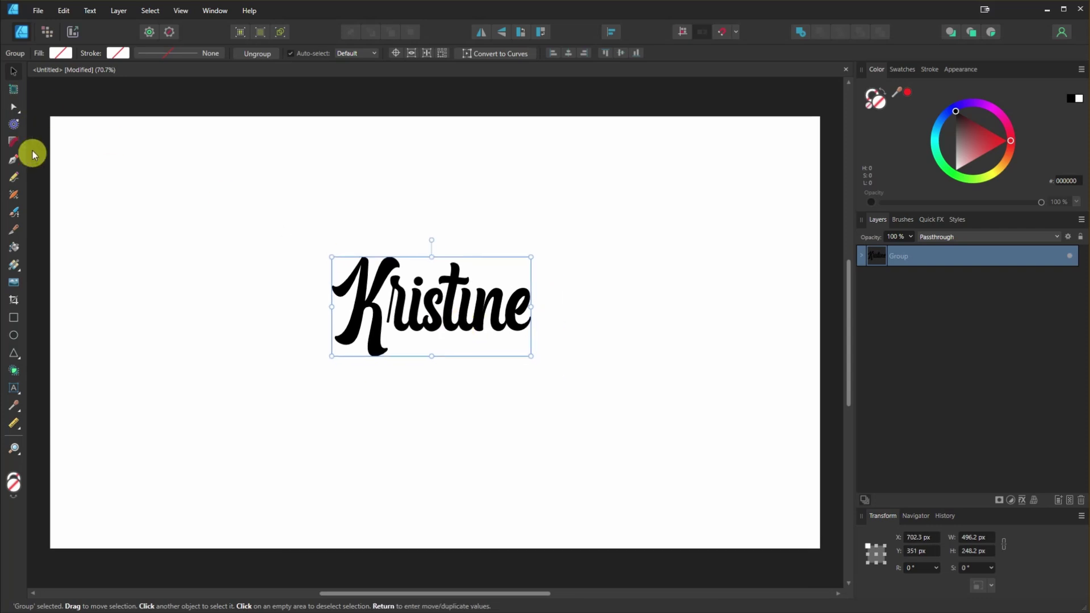
left_click(13, 107)
left_click(377, 310)
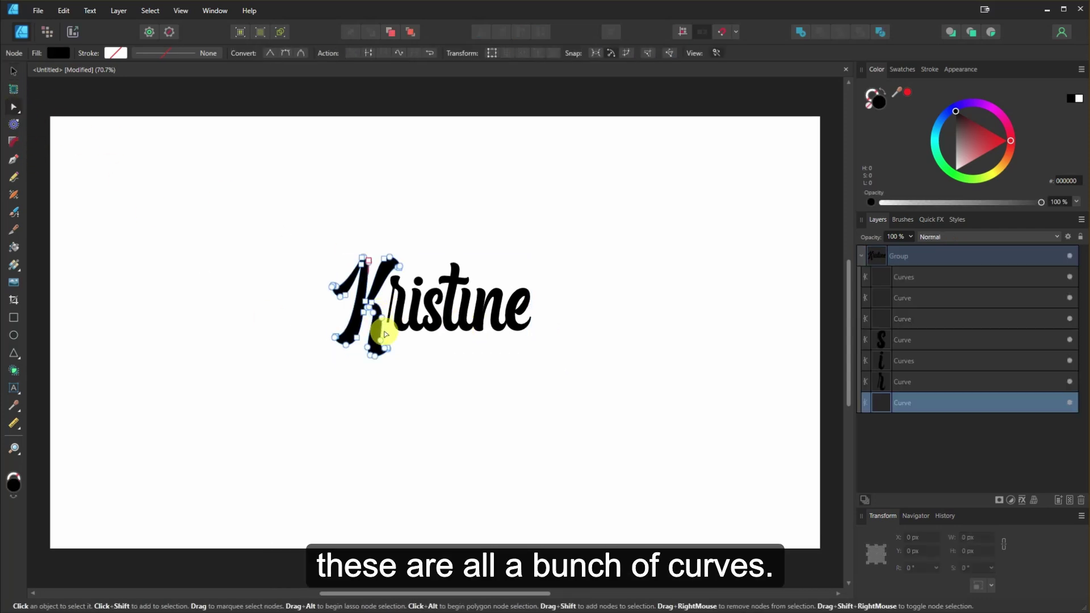
left_click(13, 71)
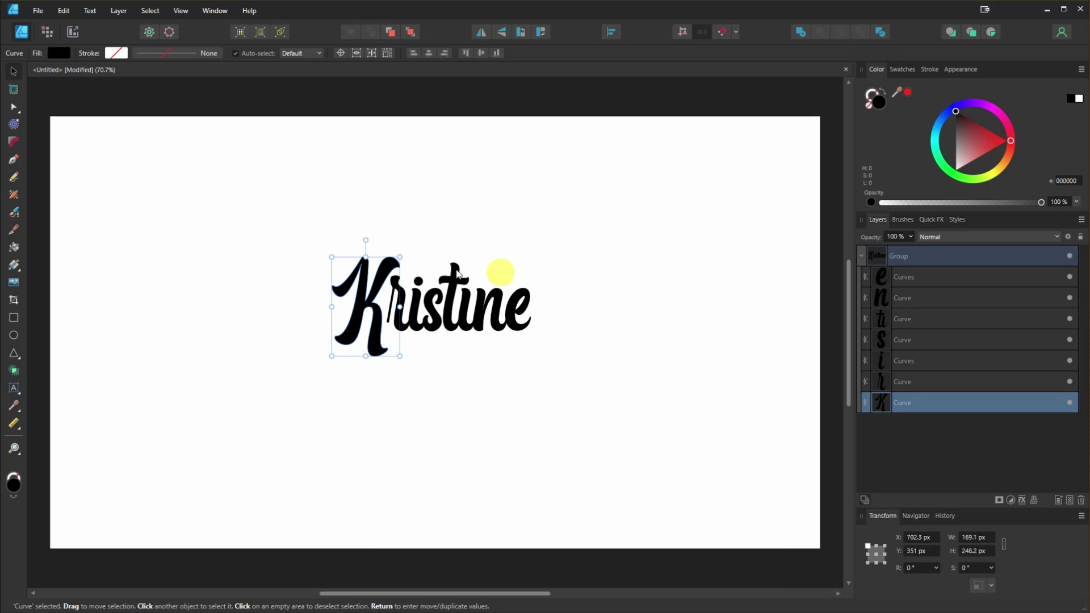
left_click(438, 306)
left_click(599, 251)
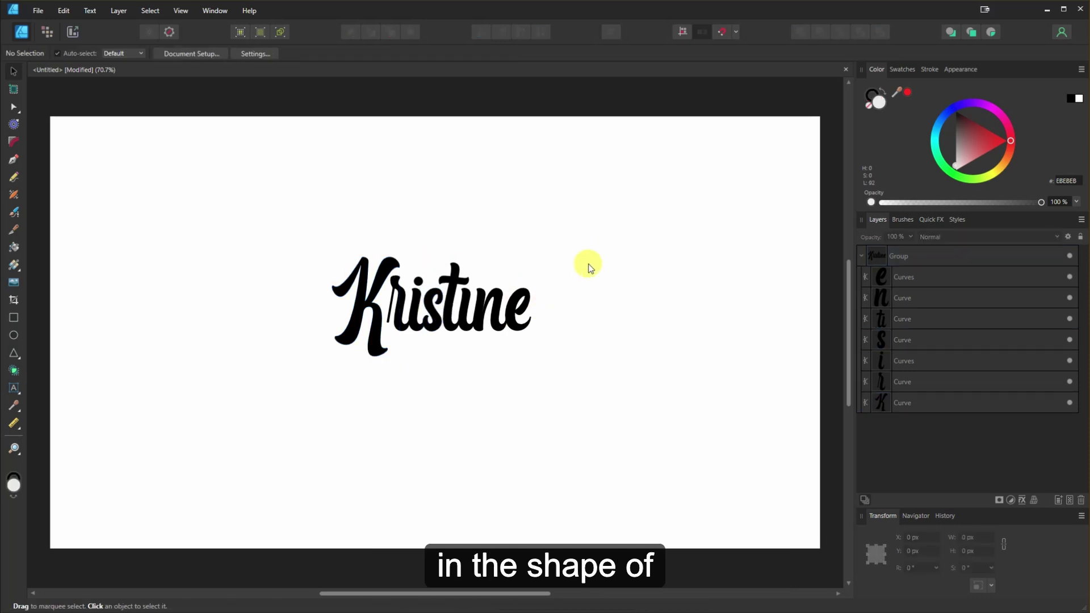
Ungroup the seven letter curves and merge them into one shape with Add.
left_click(948, 259)
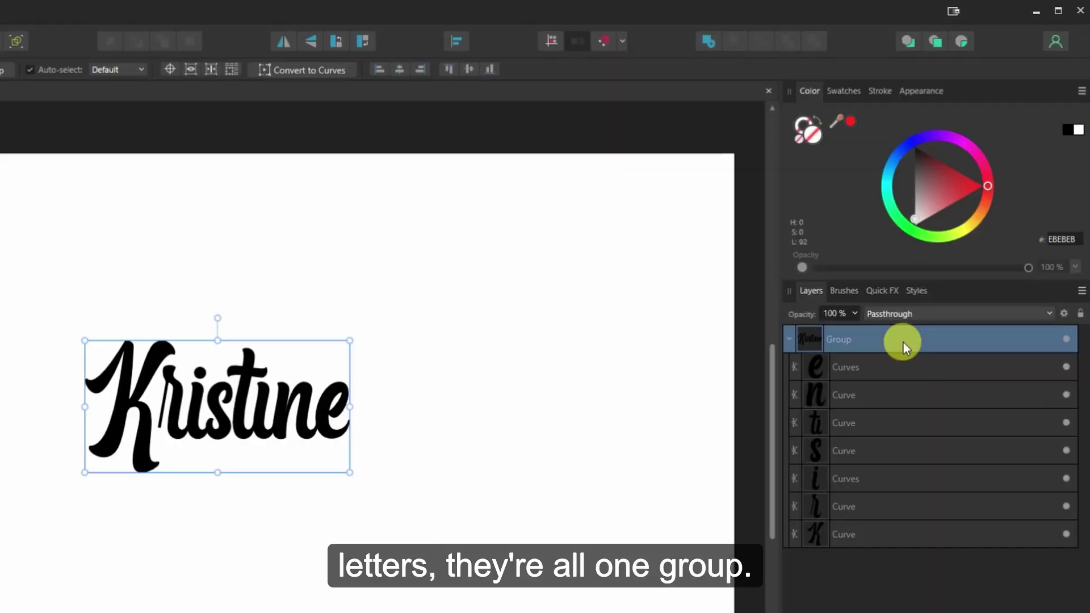
right_click(948, 259)
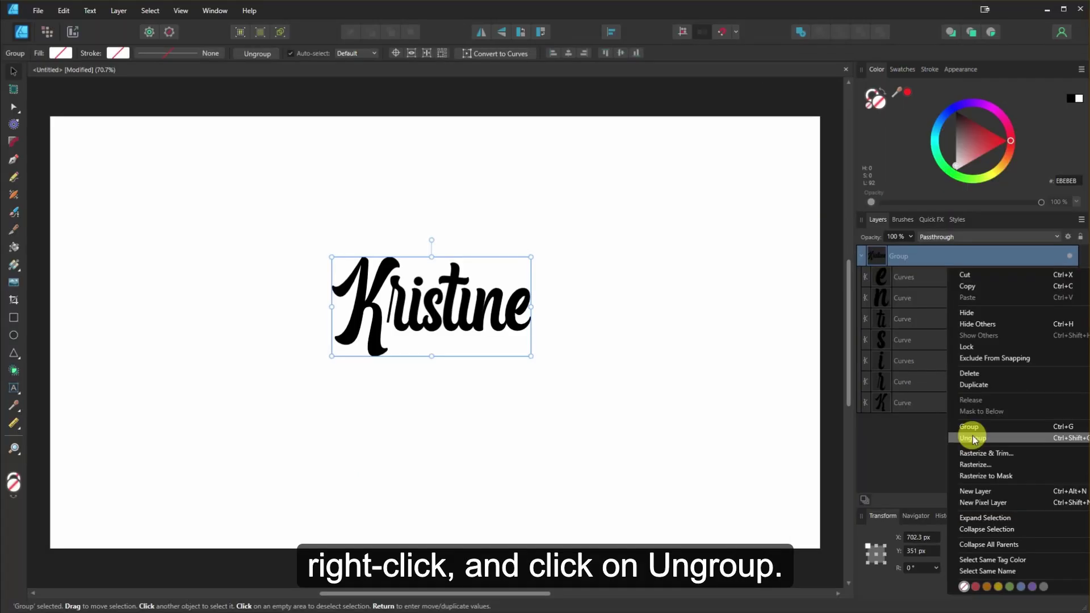
left_click(972, 438)
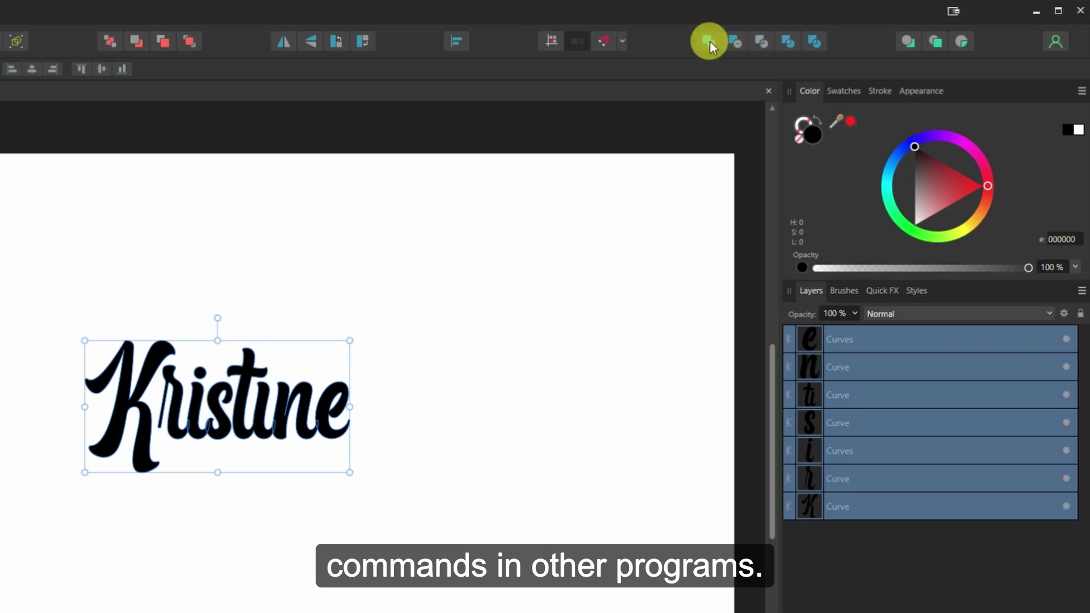
left_click(707, 40)
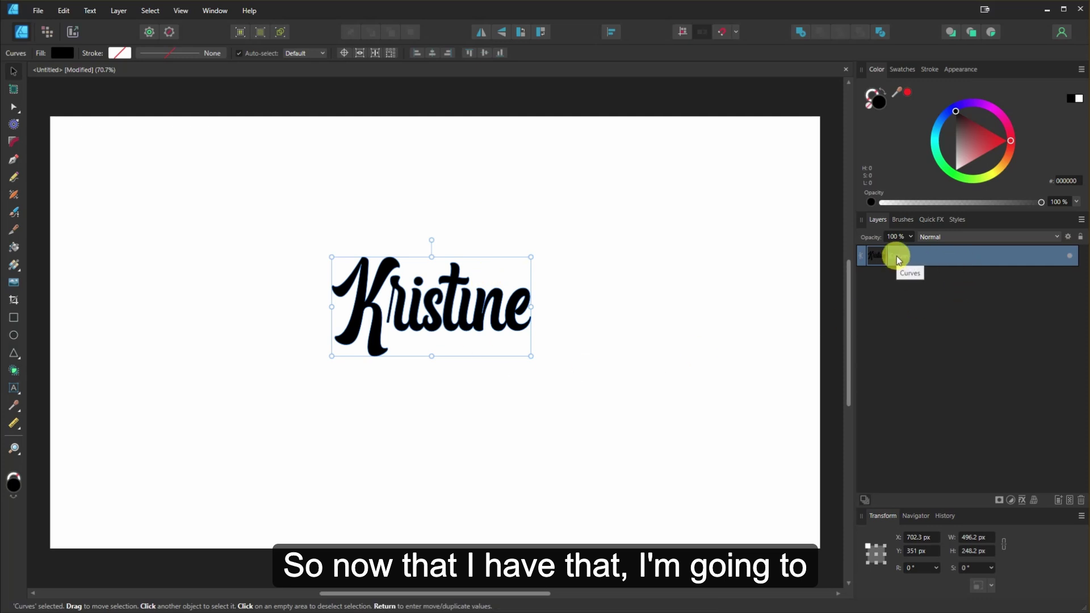
Fill the name red, duplicate it in place, and give the lower copy fill 1A0909.
left_click(1002, 143)
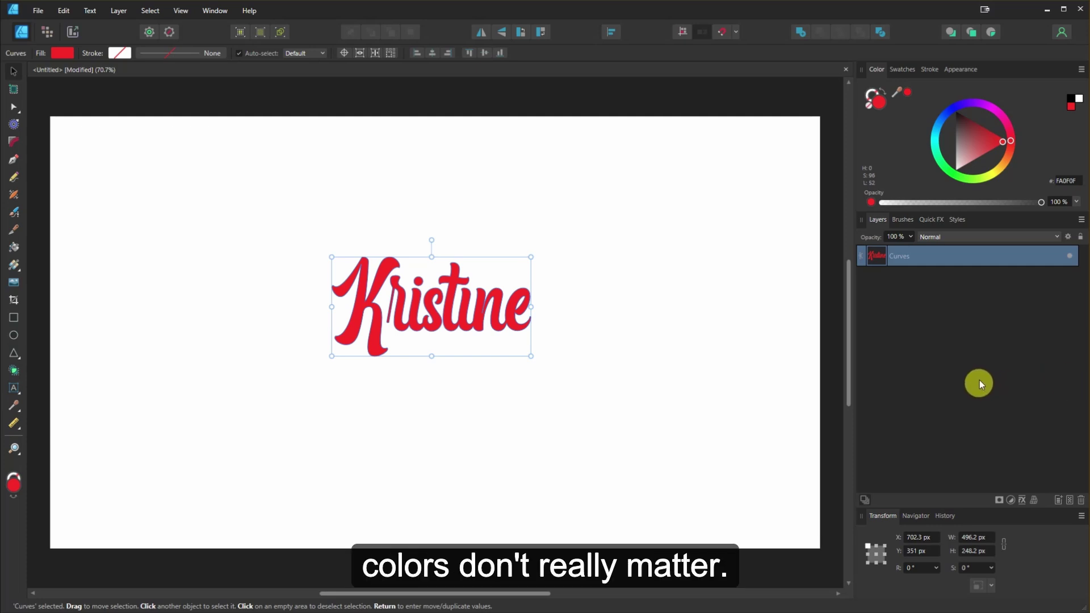
right_click(905, 258)
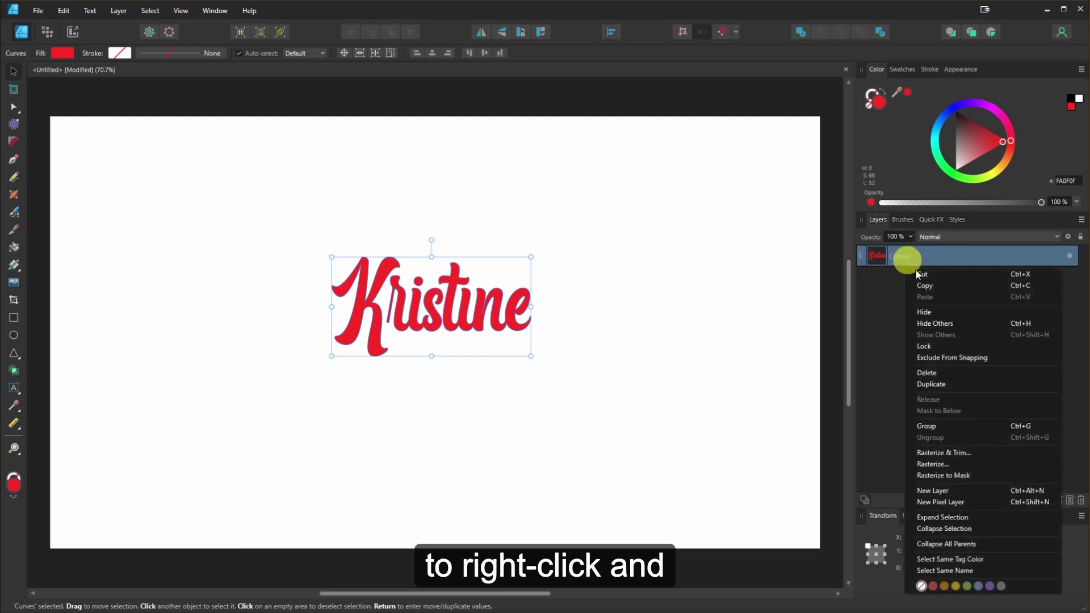
left_click(948, 383)
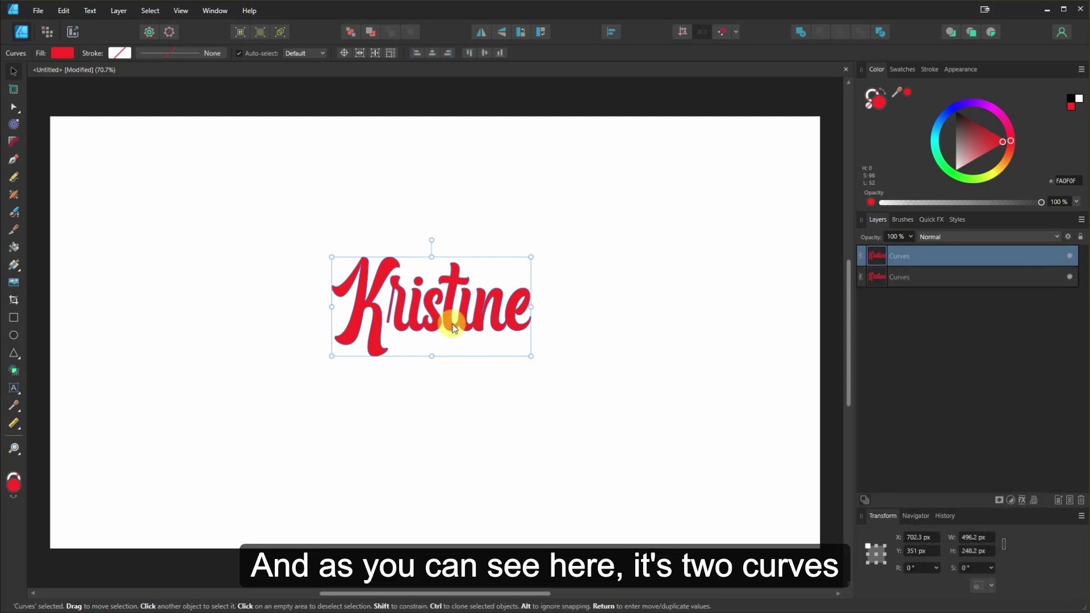
left_click_drag(454, 328, 469, 368)
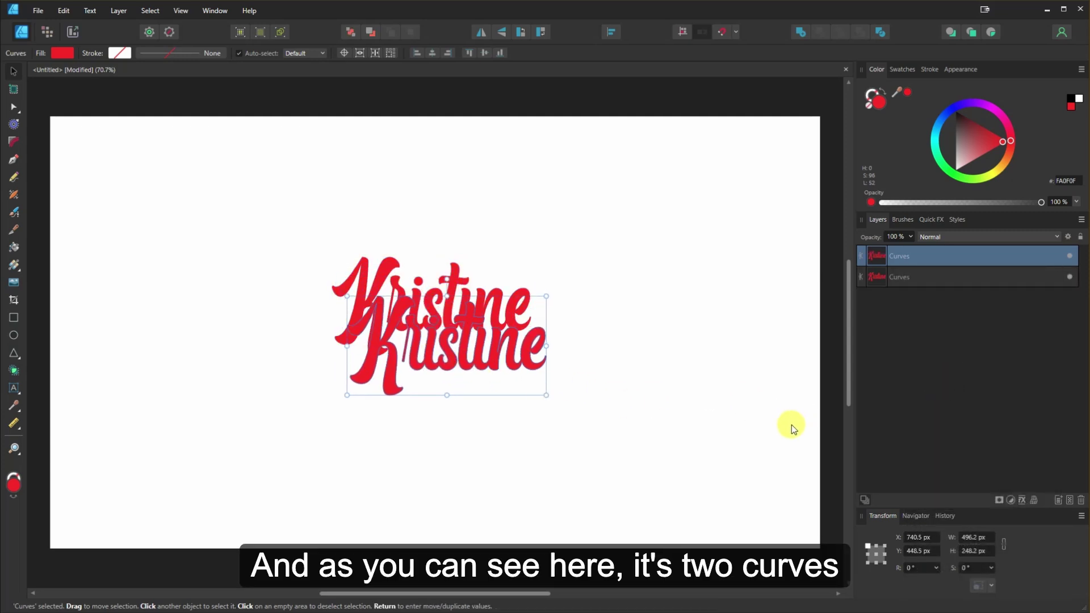
key("ctrl+z")
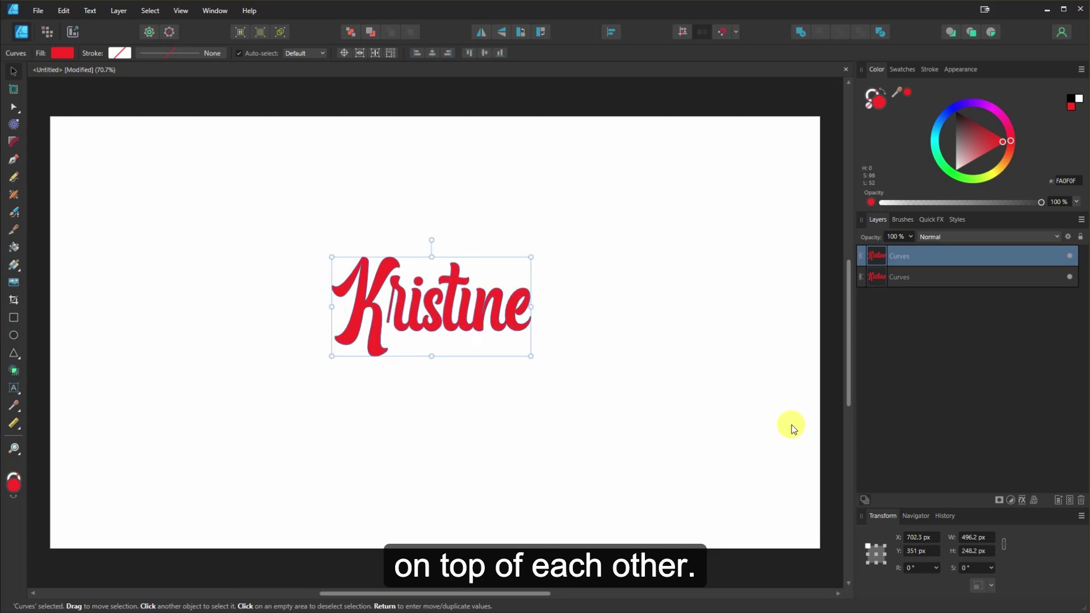
left_click(916, 276)
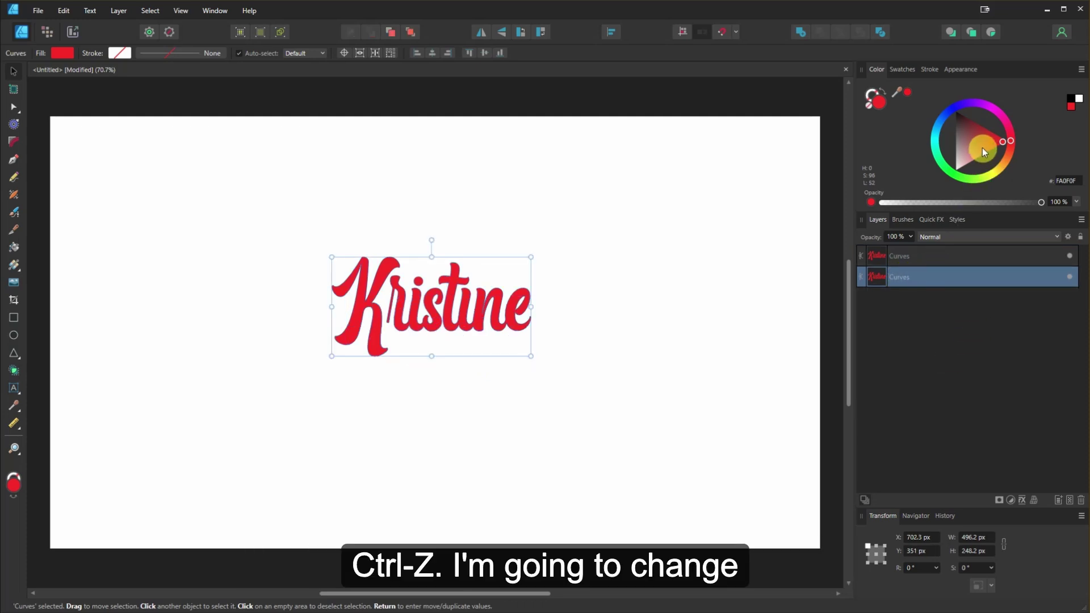
left_click_drag(983, 151, 958, 116)
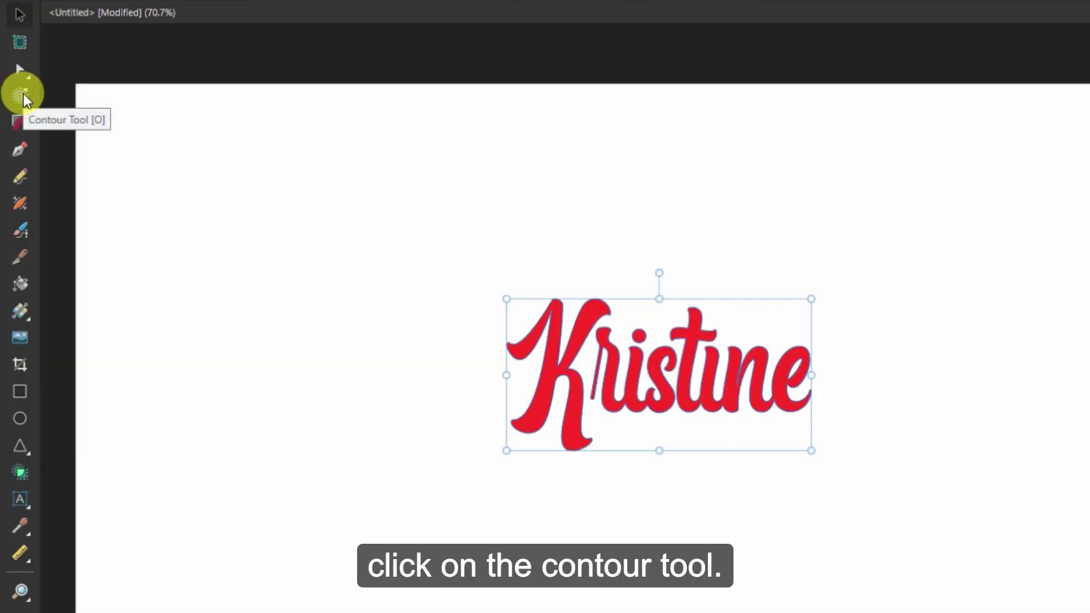
Grow a 24 px dark contour around the lower copy and bake it into curves.
left_click(25, 93)
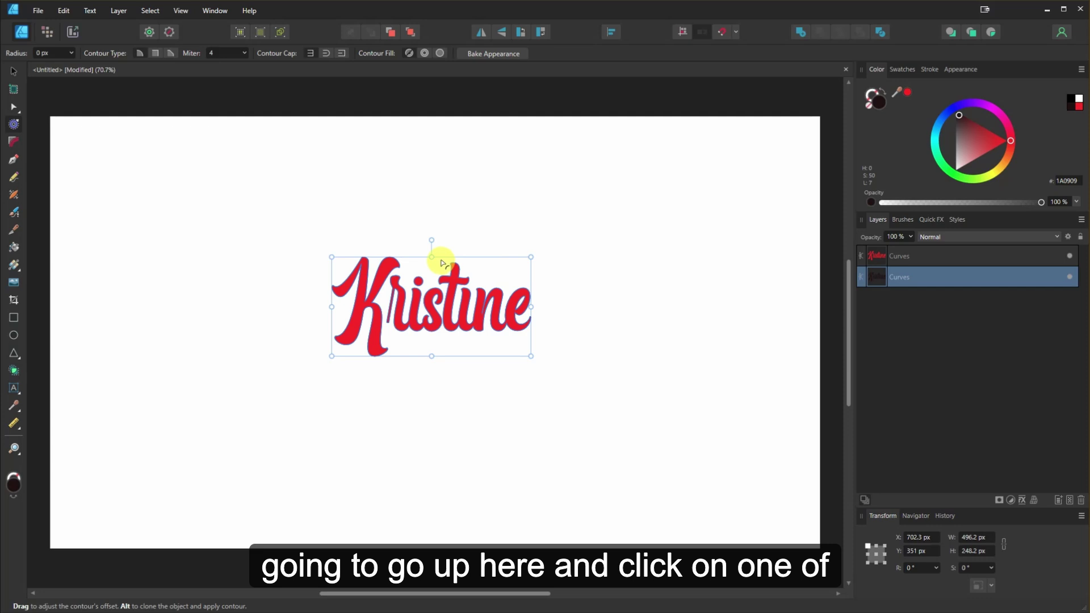
left_click_drag(431, 260, 439, 254)
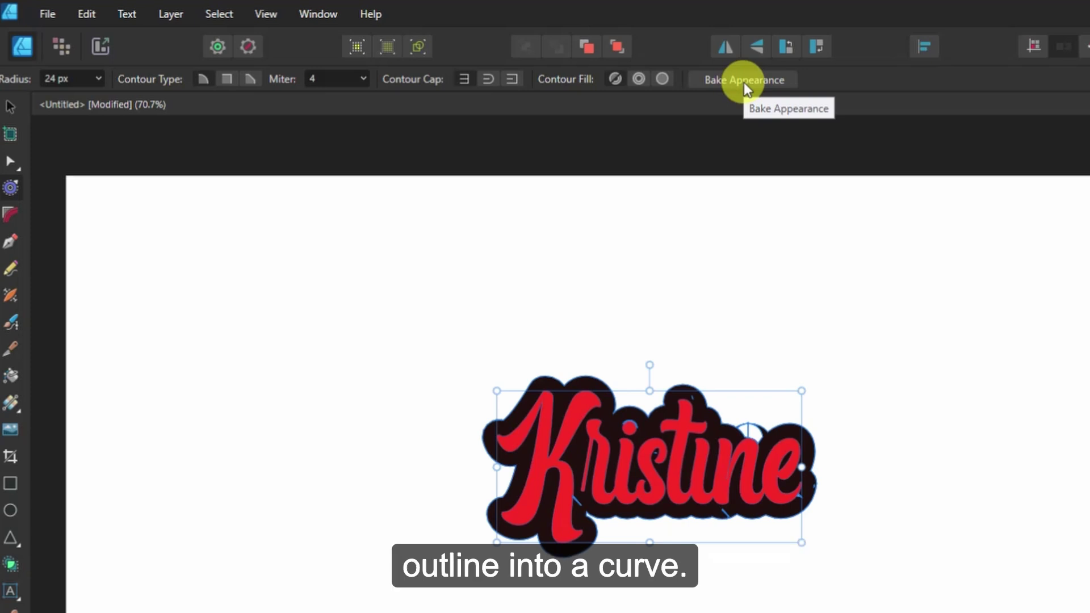
left_click(744, 82)
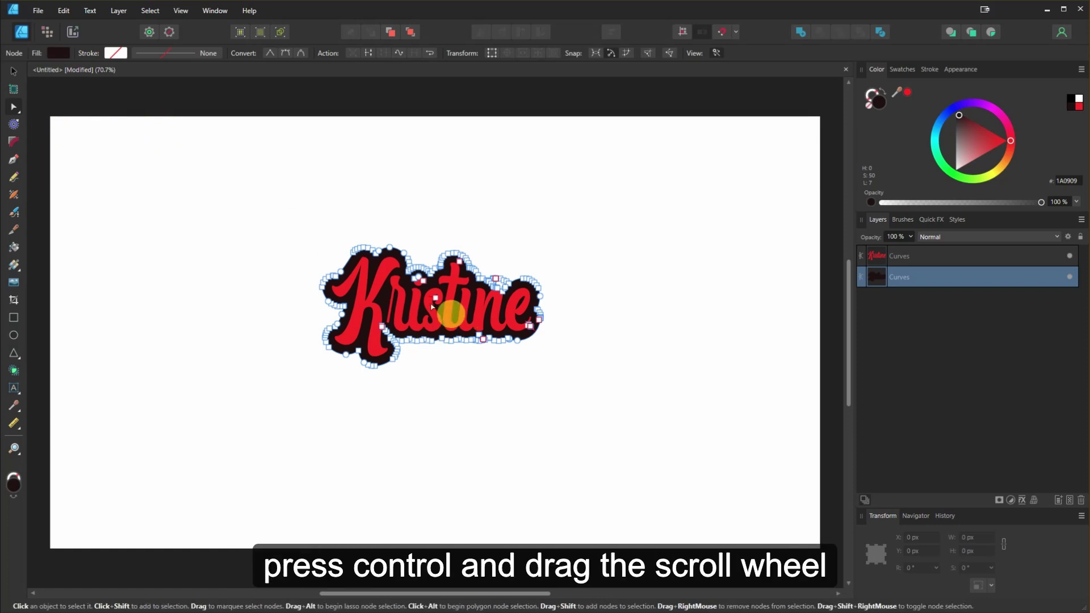
Zoom in and delete the stray arc nodes above the i-dot from the dark outline.
scroll(432, 298, "up", 2, "ctrl")
scroll(429, 301, "up", 4, "ctrl")
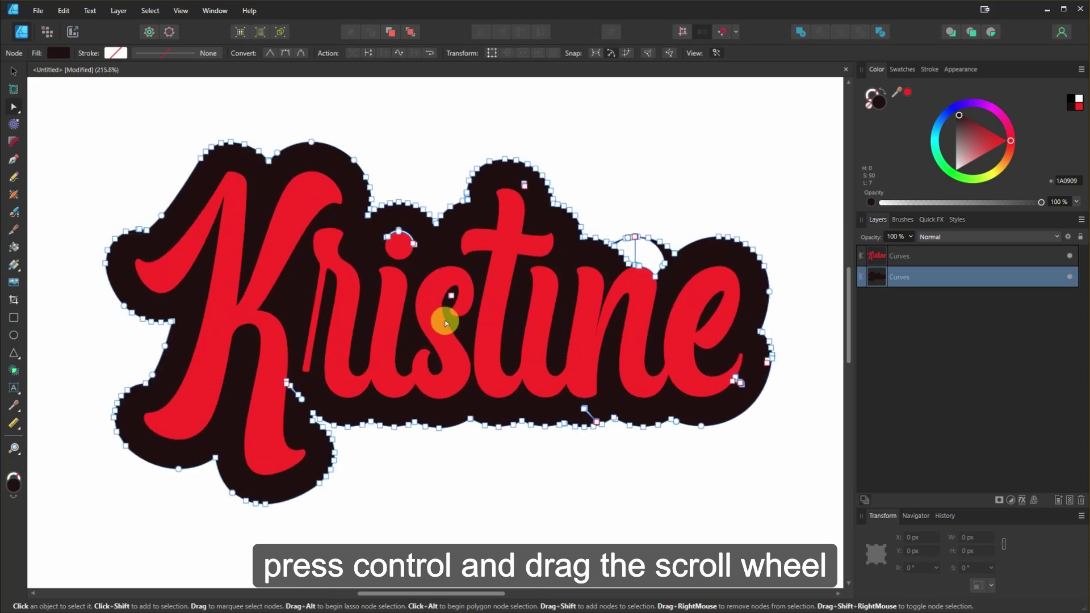
scroll(446, 323, "up", 1, "ctrl")
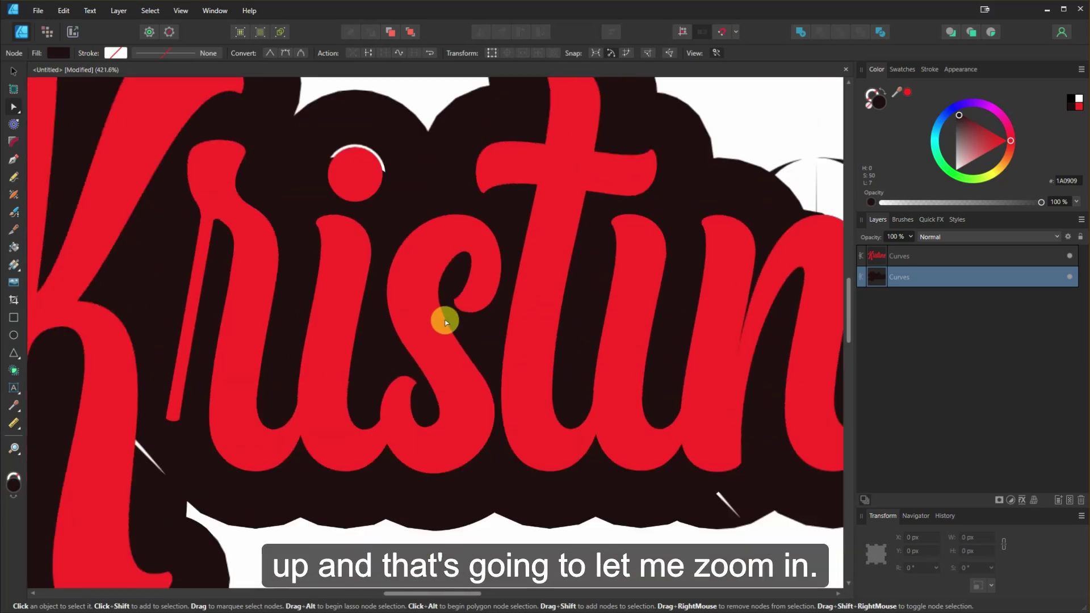
scroll(445, 323, "down", 3, "ctrl")
scroll(445, 322, "up", 2, "ctrl")
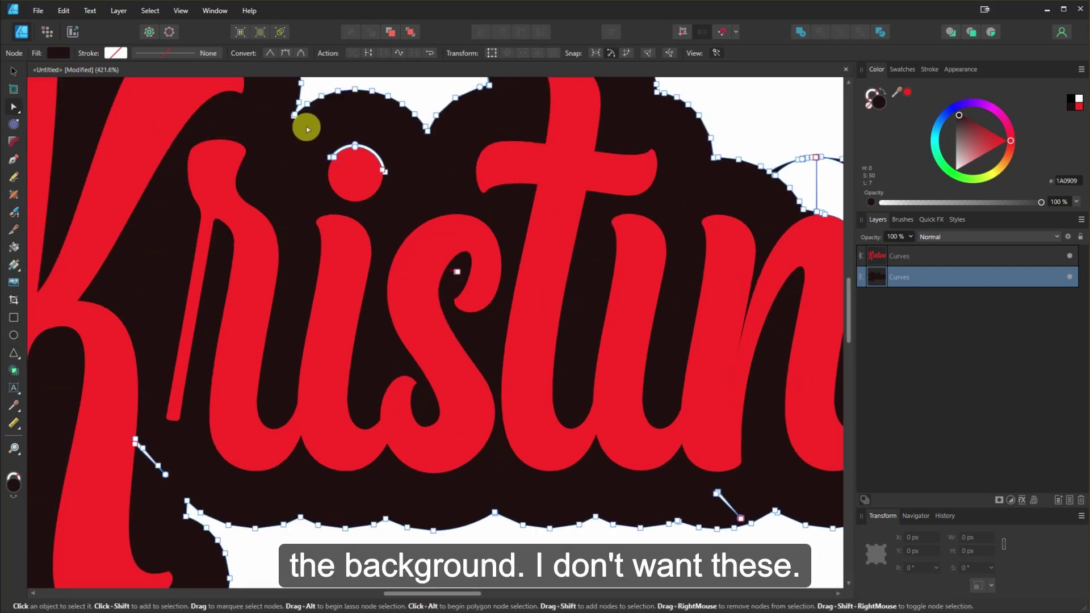
left_click_drag(307, 127, 403, 218)
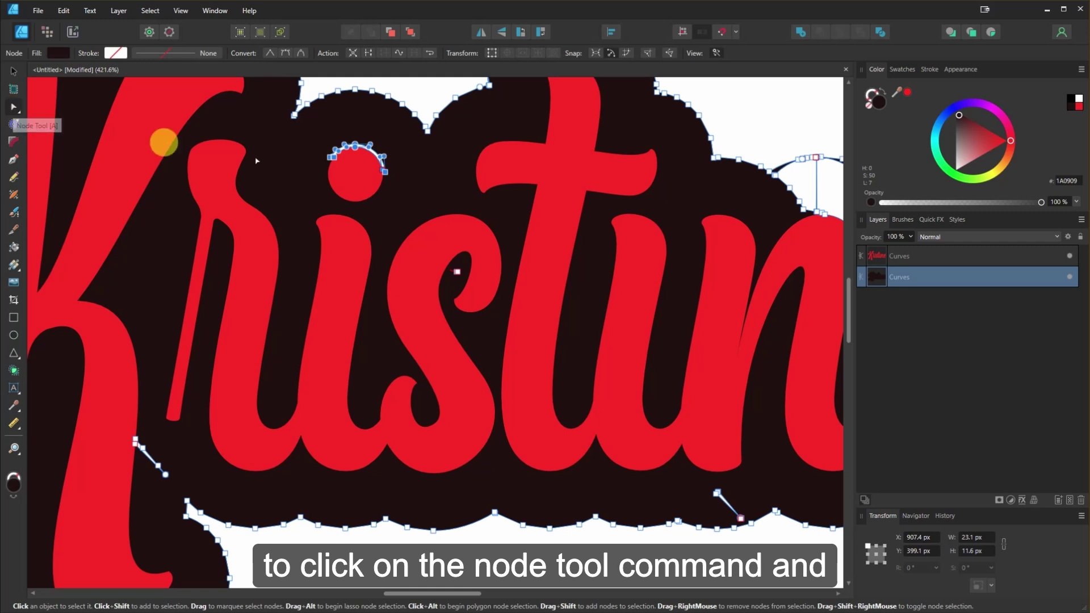
left_click_drag(304, 126, 402, 212)
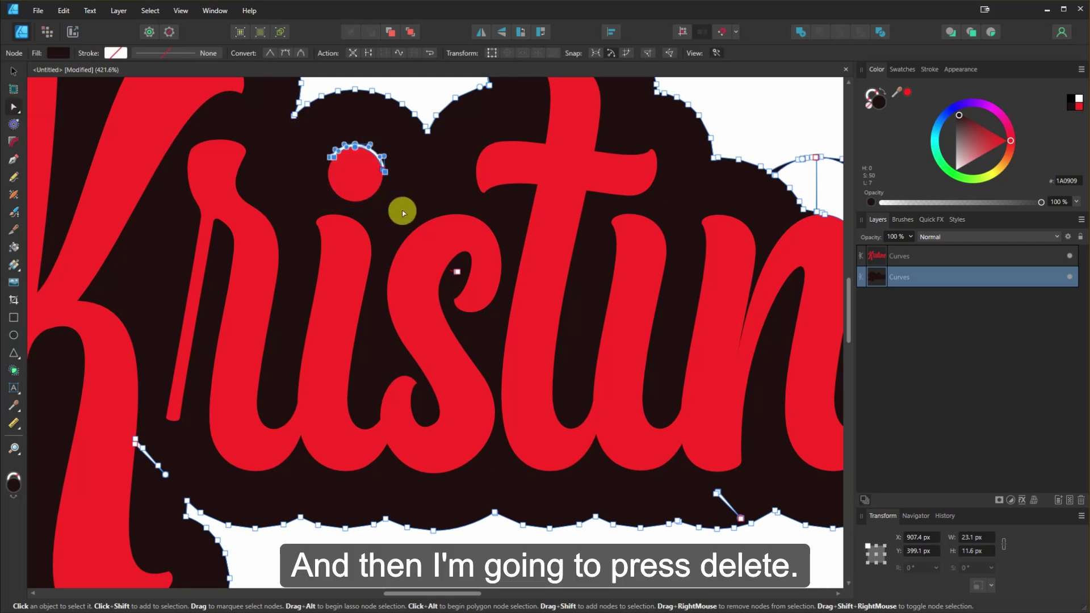
key("Delete")
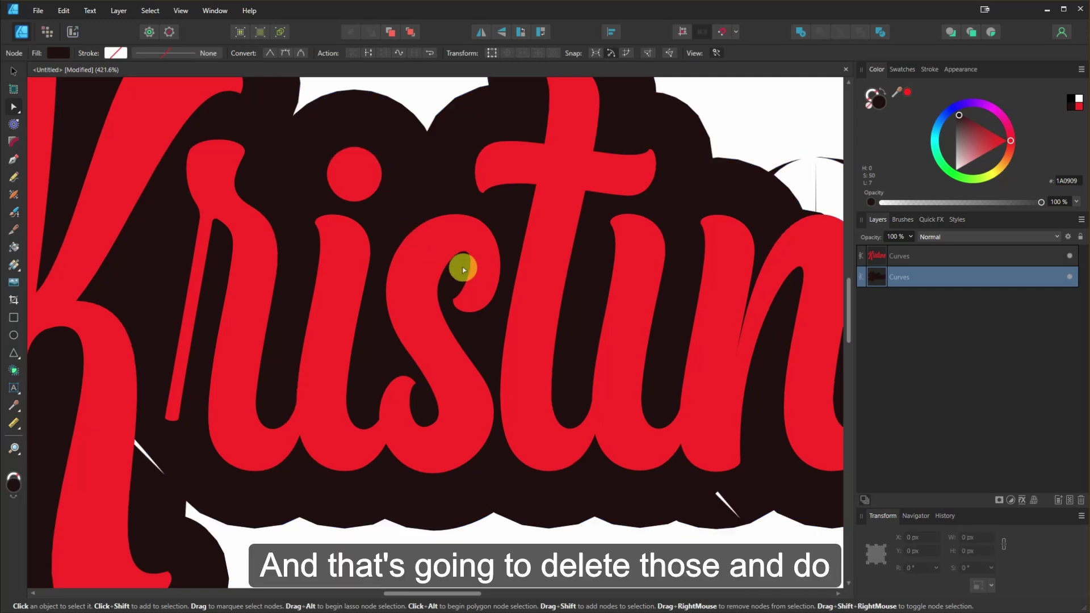
Select the leftover stray nodes inside the s and along the lower edge, then zoom out.
middle_click_drag(457, 267, 388, 221)
left_click_drag(390, 223, 438, 257)
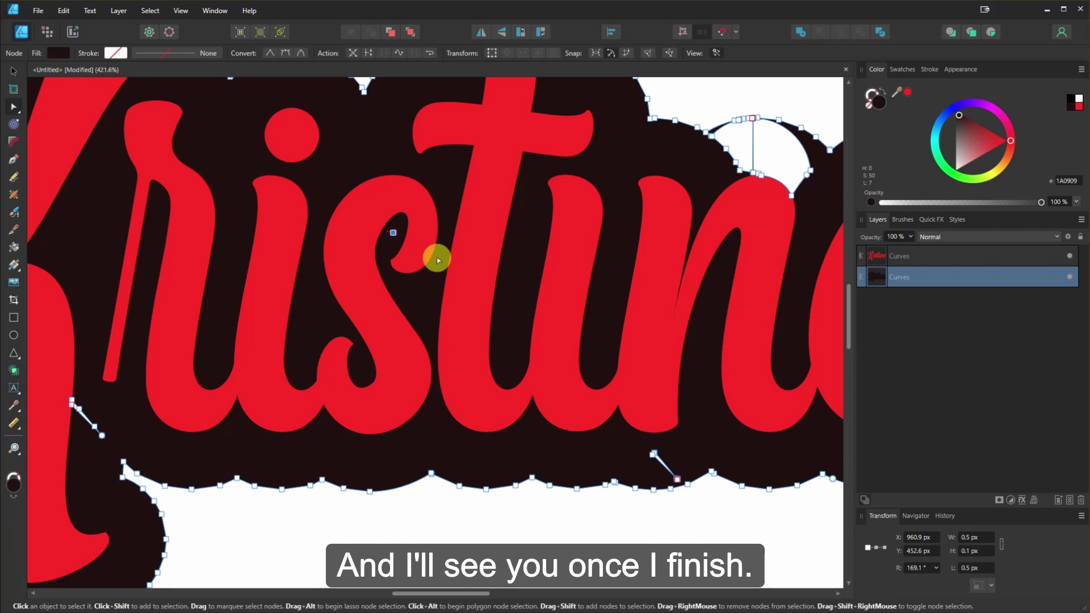
scroll(438, 260, "down", 5, "ctrl")
scroll(370, 268, "down", 4)
left_click_drag(280, 299, 663, 280)
scroll(346, 360, "up", 3, "ctrl")
scroll(409, 324, "up", 3, "ctrl")
scroll(417, 315, "down", 4, "ctrl")
scroll(498, 384, "up", 6, "ctrl")
scroll(419, 299, "down", 8, "ctrl")
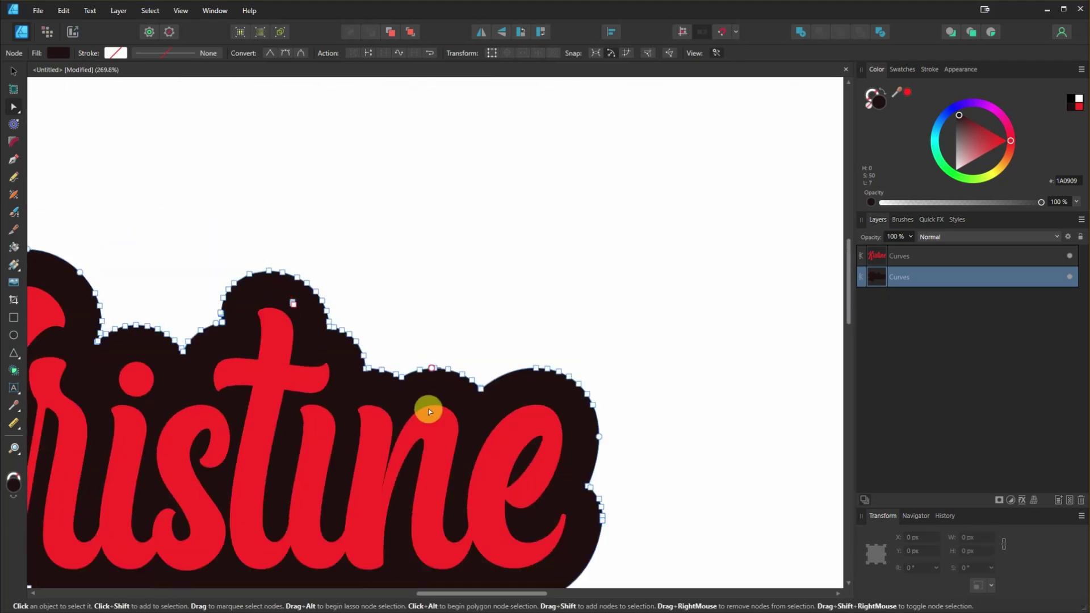
scroll(574, 446, "up", 2, "ctrl")
scroll(574, 446, "down", 7, "ctrl")
scroll(654, 129, "up", 1, "ctrl")
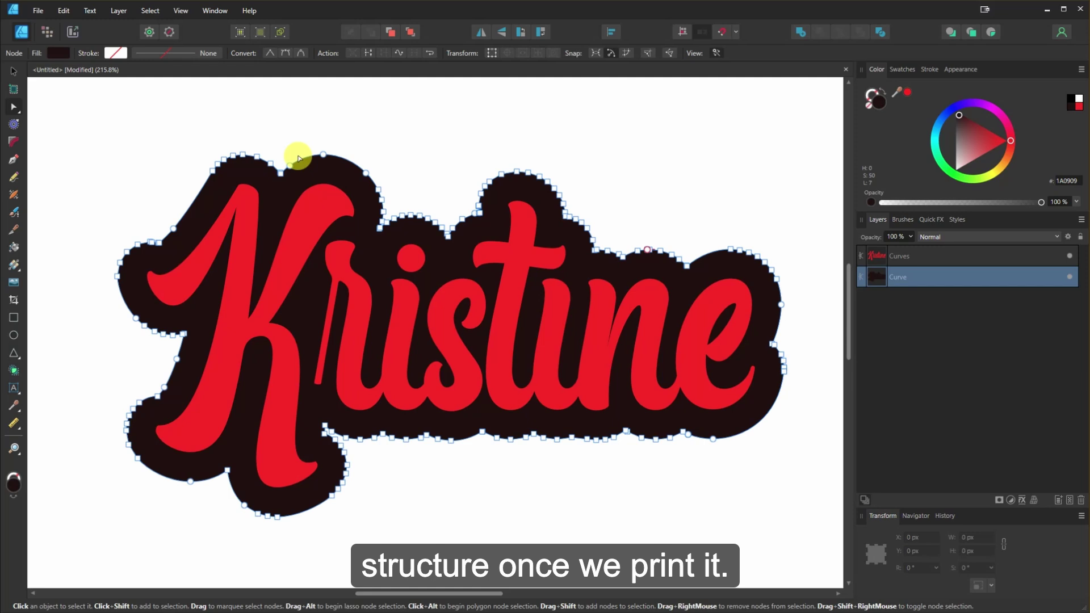
Duplicate the dark background outline layer twice.
right_click(908, 277)
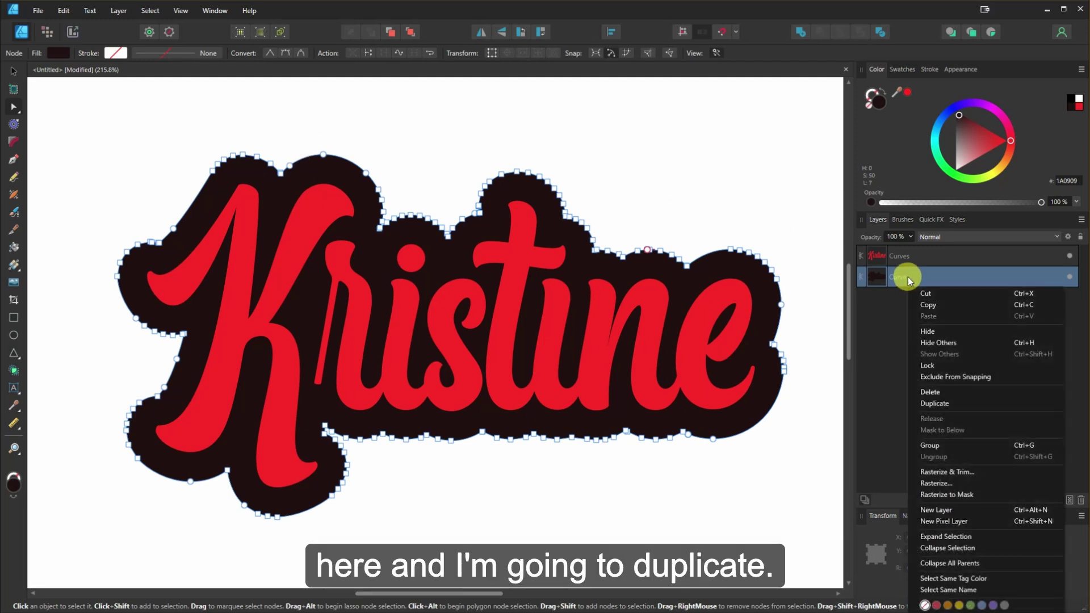
left_click(949, 402)
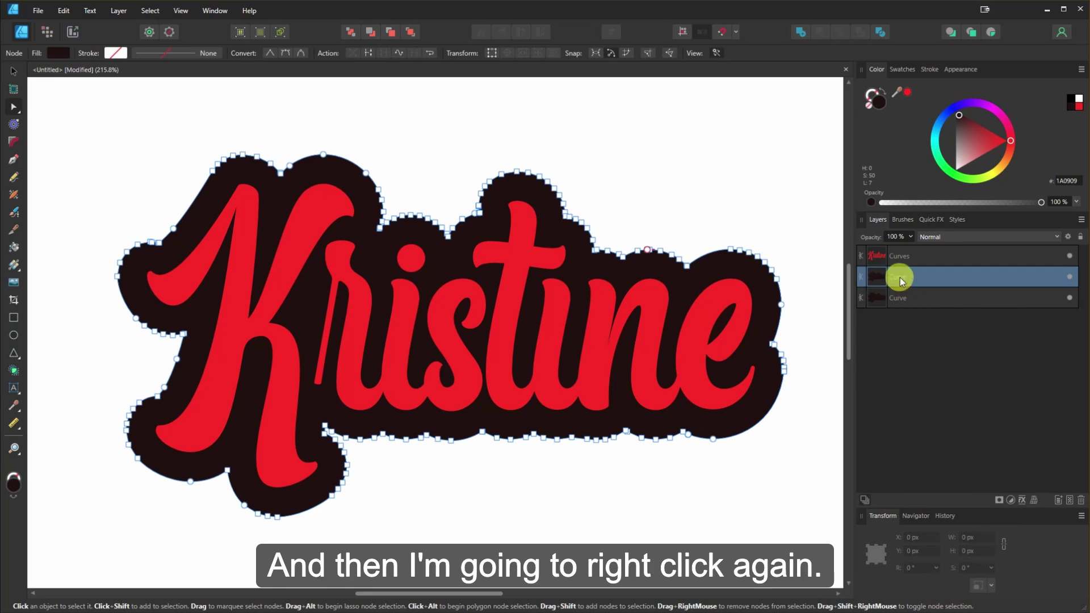
right_click(900, 278)
left_click(927, 402)
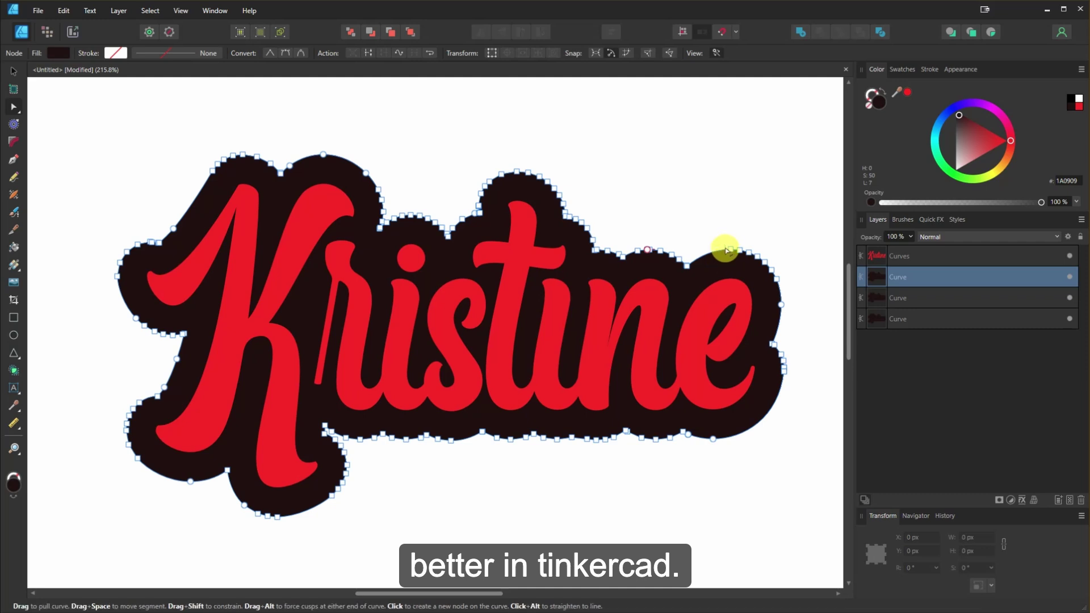
Change the bottom outline copy's fill to near-black 1A1709.
left_click(926, 299)
left_click(921, 321)
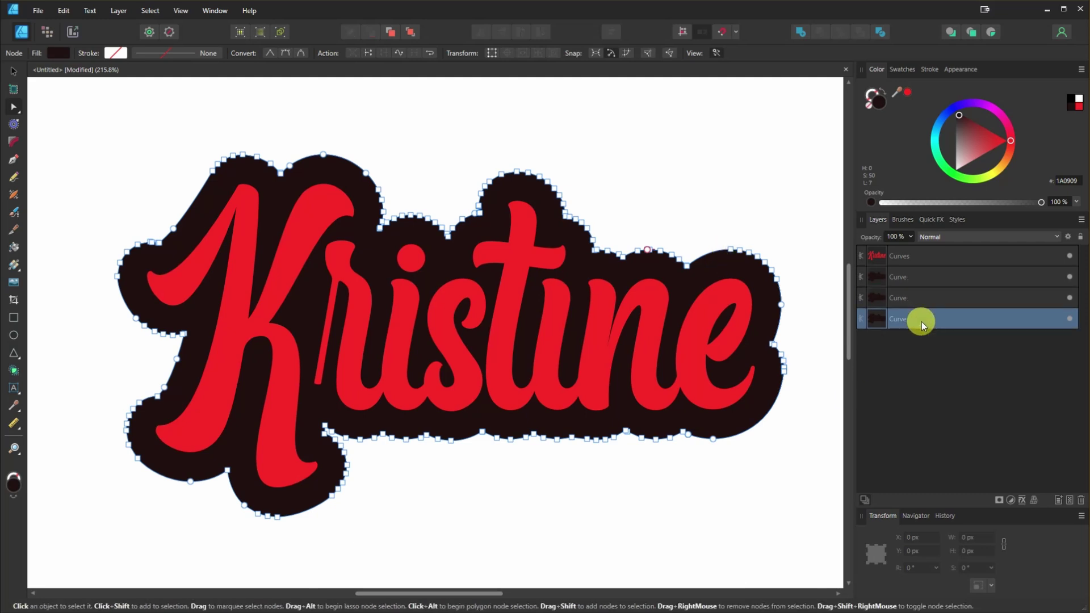
left_click(997, 170)
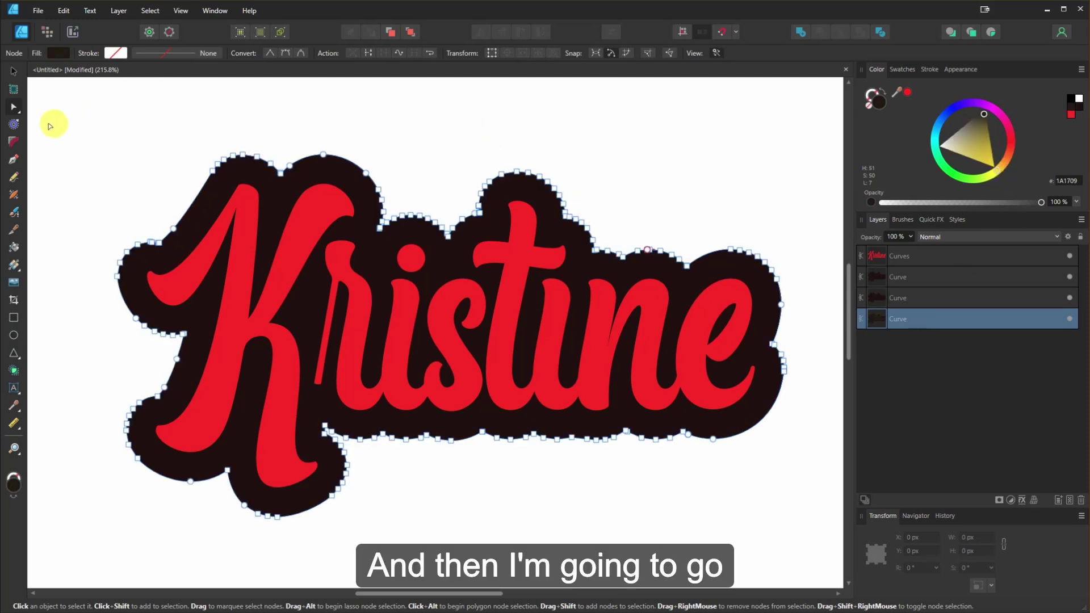
Expand the bottom copy with a 10.2 px contour and fill it yellow DBBC14.
left_click(14, 124)
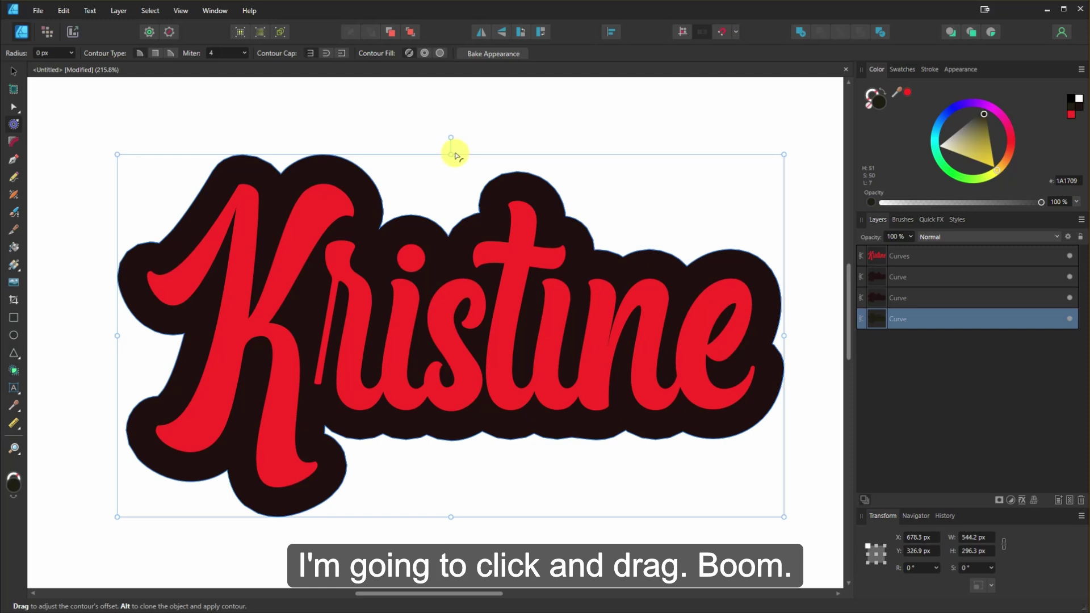
left_click_drag(455, 154, 464, 154)
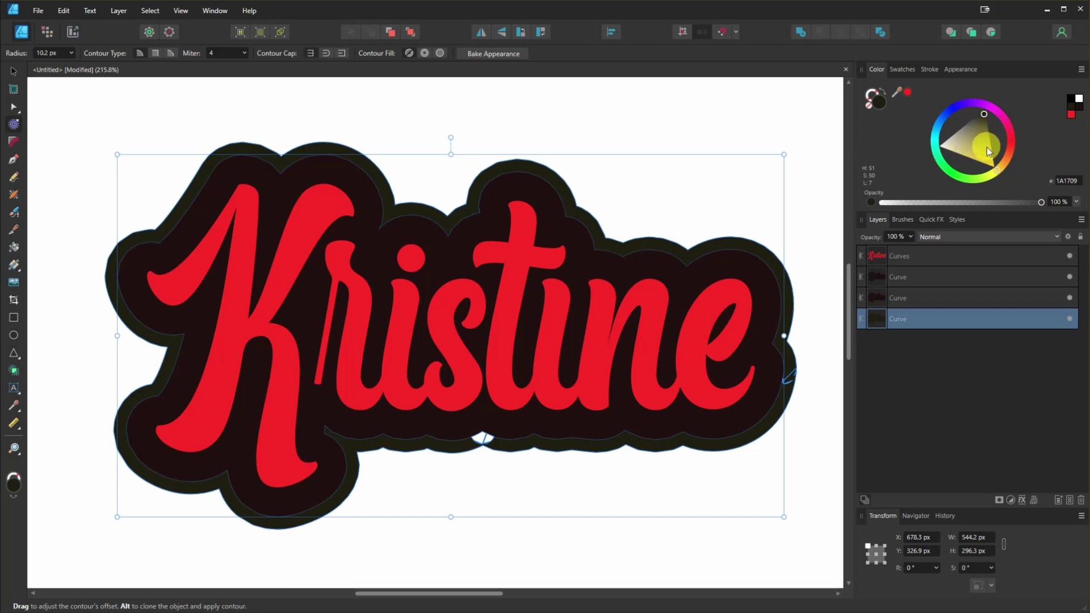
left_click_drag(986, 148, 988, 158)
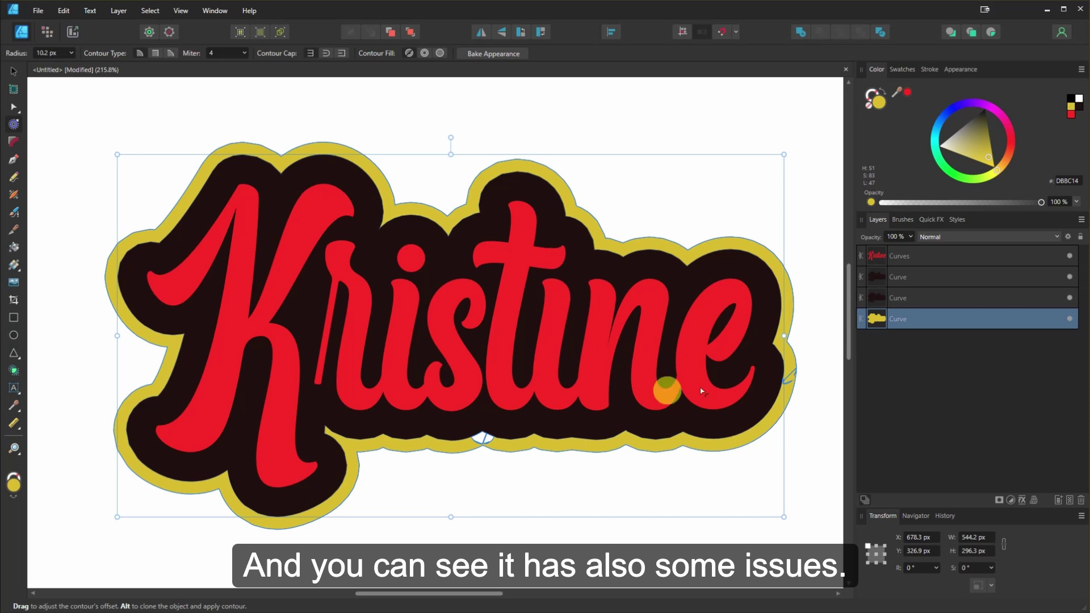
Bake the yellow contour into an editable curve and reset the zoom.
left_click(485, 54)
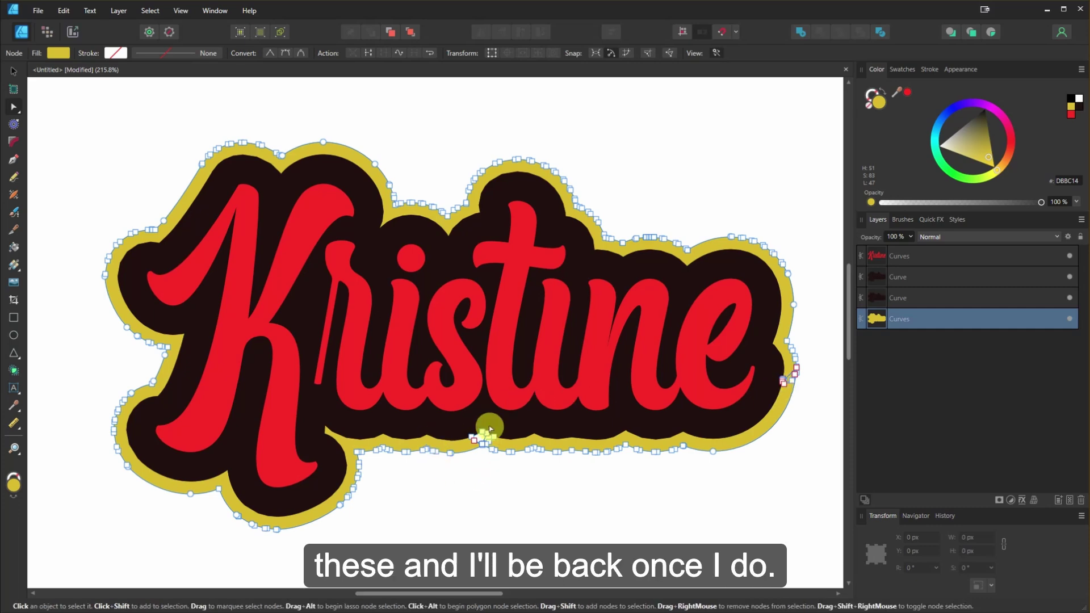
scroll(489, 429, "up", 8, "ctrl")
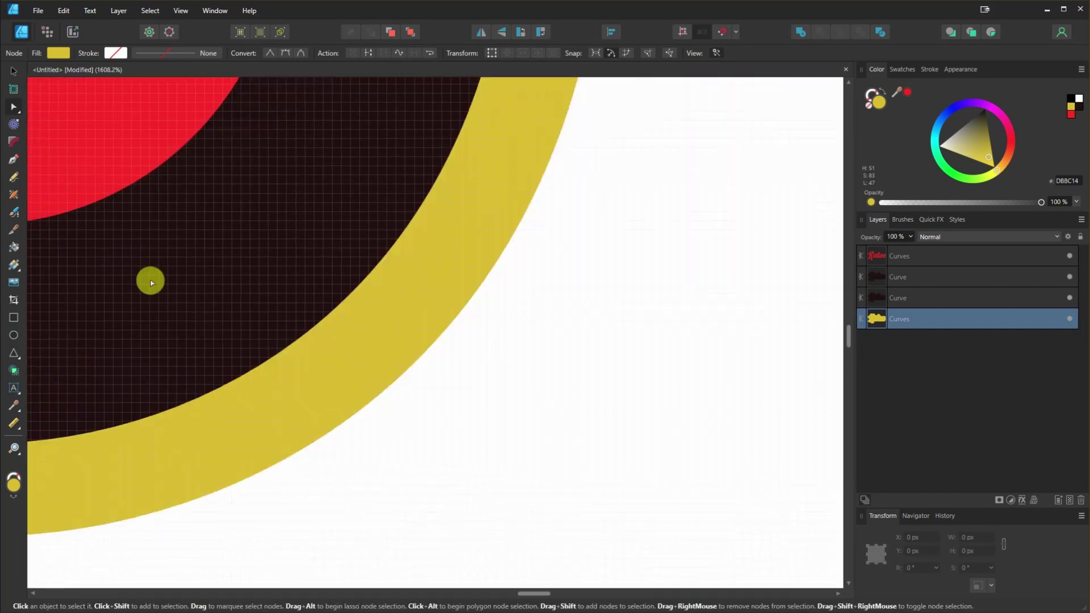
scroll(650, 236, "down", 5, "ctrl")
scroll(592, 372, "up", 3, "ctrl")
key("ctrl+0")
key("v")
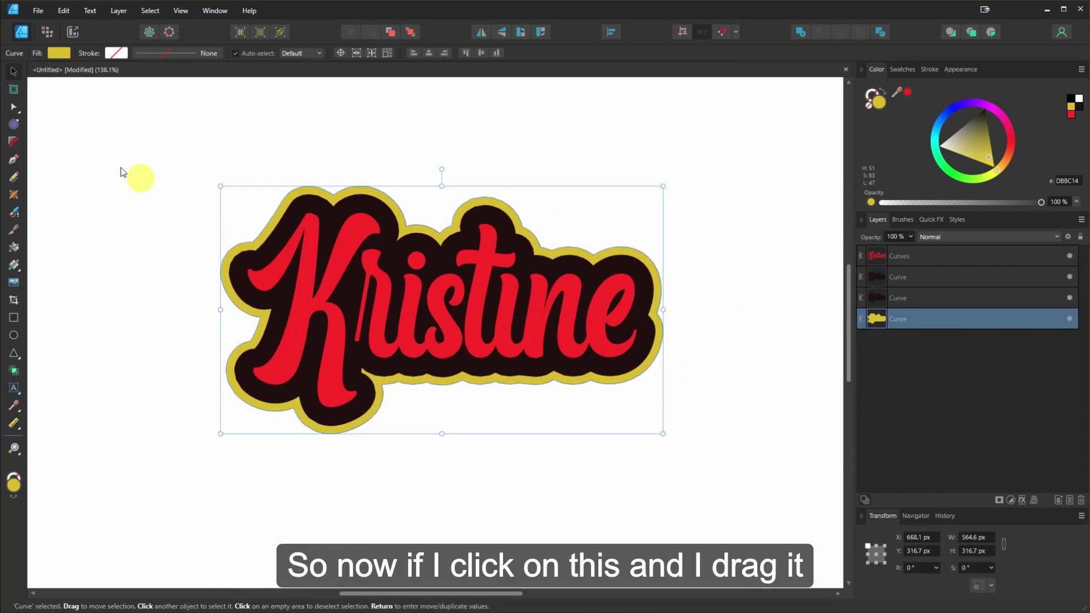
Combine the dark outline and yellow outline, keeping only their non-overlapping areas.
left_click_drag(367, 423, 385, 448)
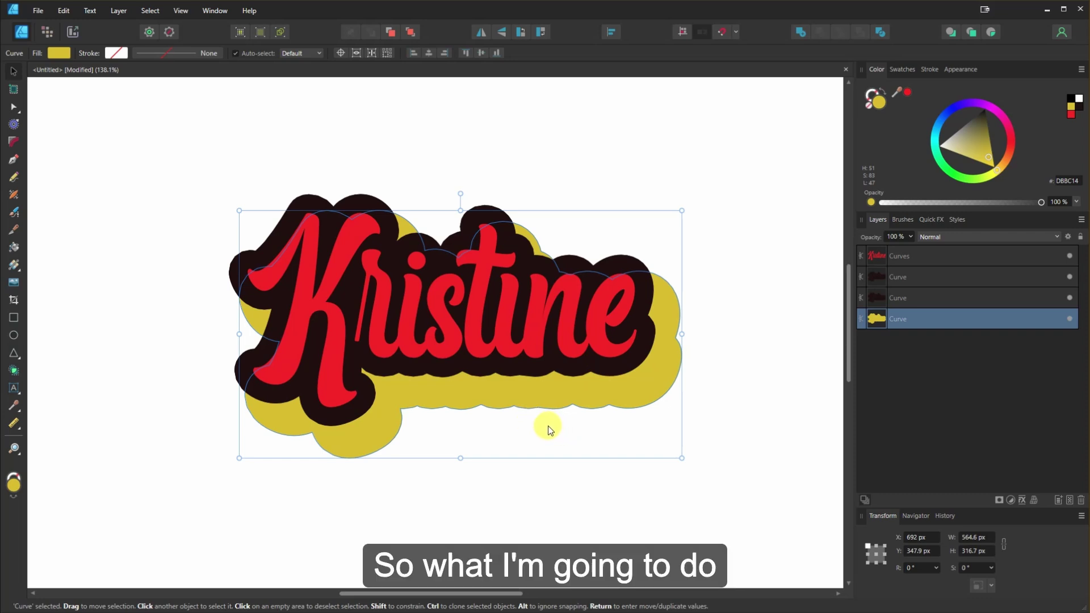
key("ctrl+z")
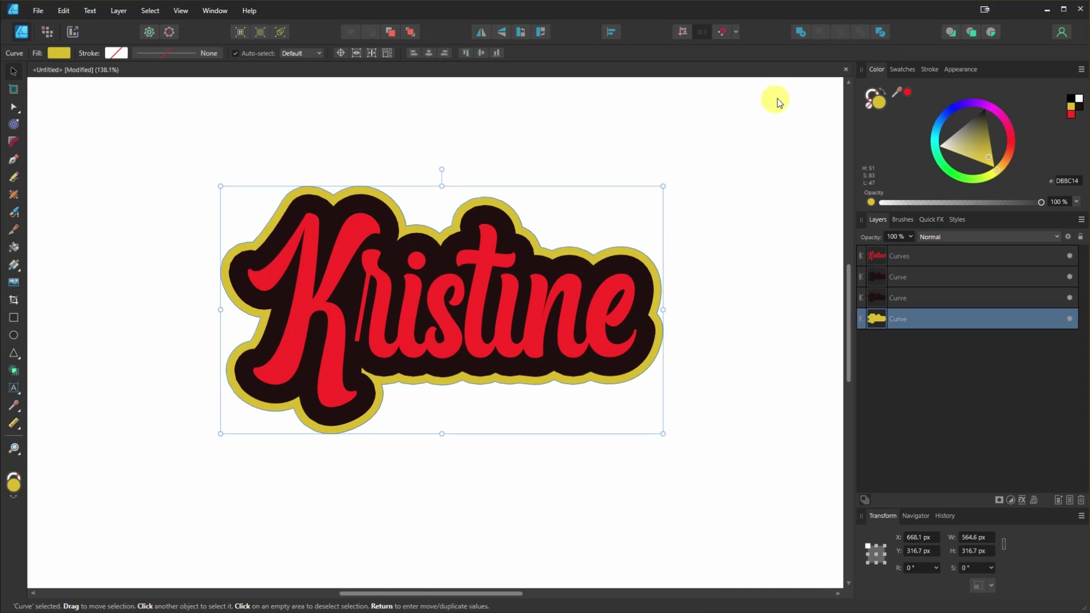
left_click(925, 302)
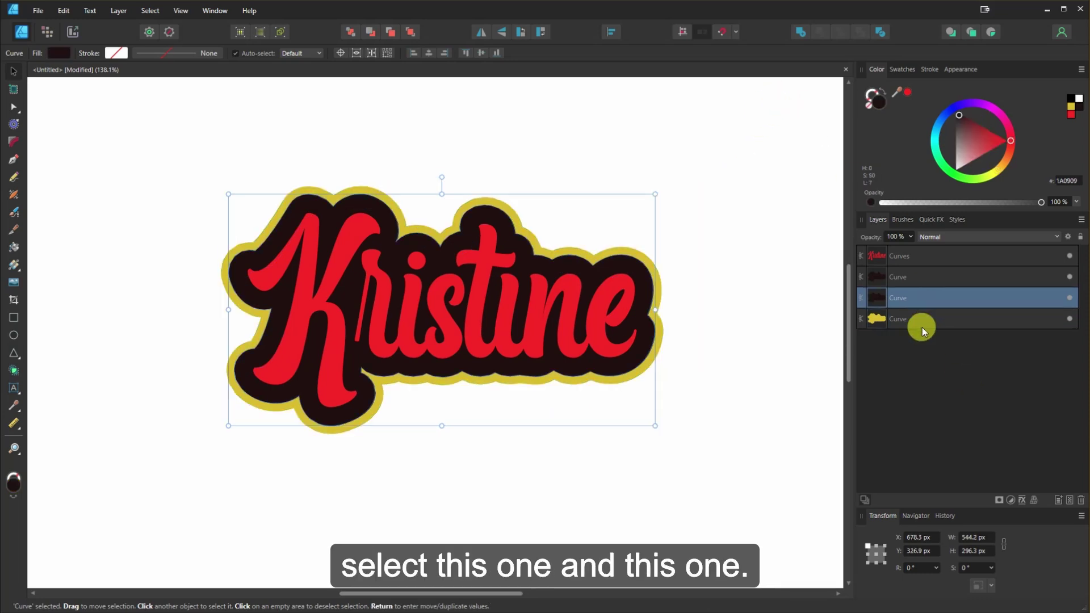
left_click(922, 321, "shift")
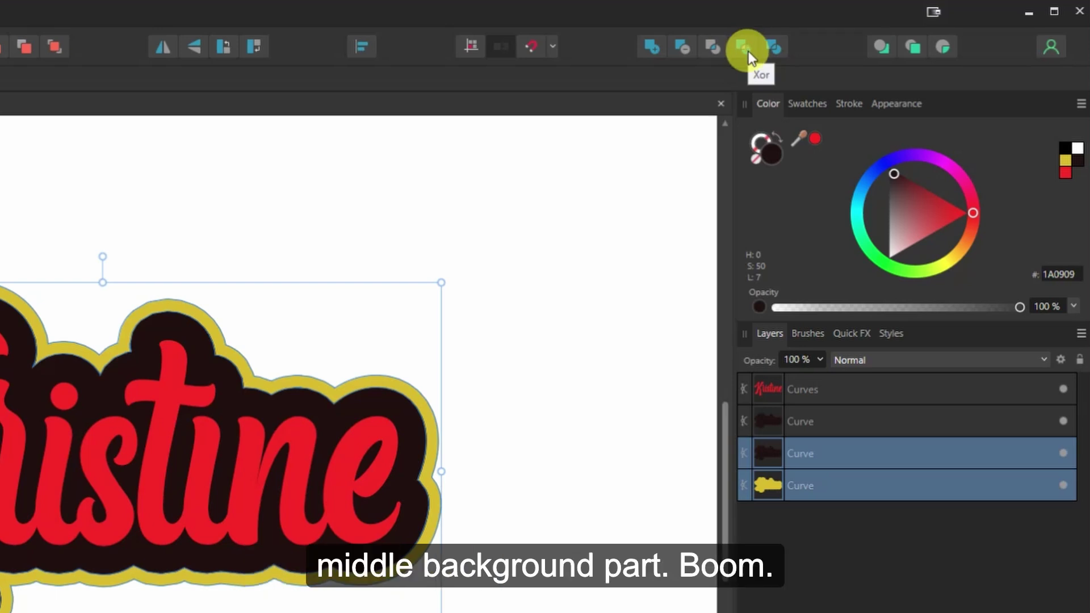
left_click(747, 50)
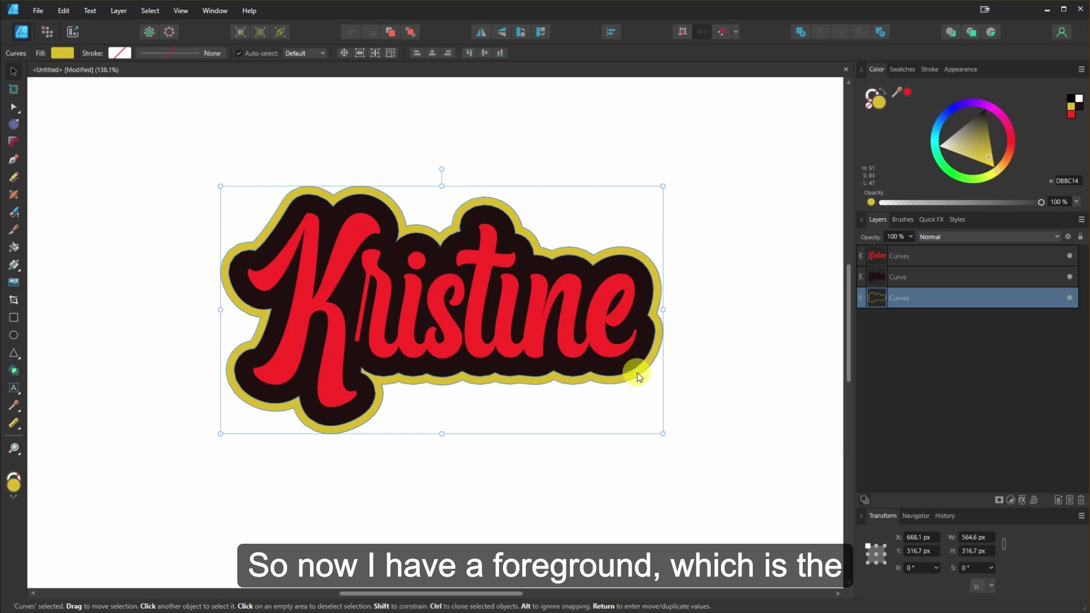
Check the yellow outline's alignment around the name, then hide its layer.
left_click_drag(637, 372, 646, 408)
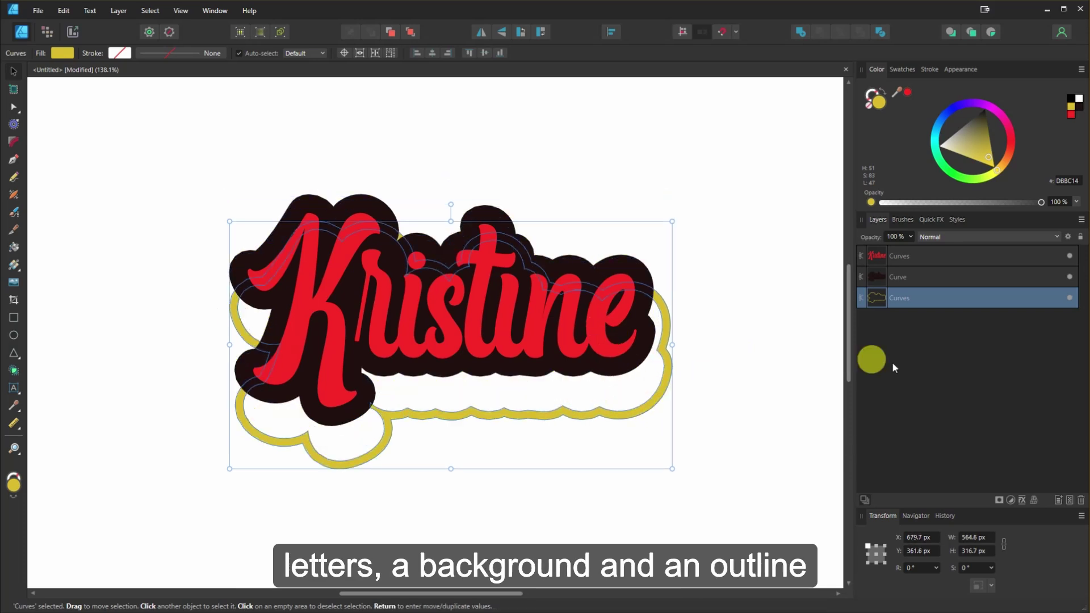
key("ctrl+z")
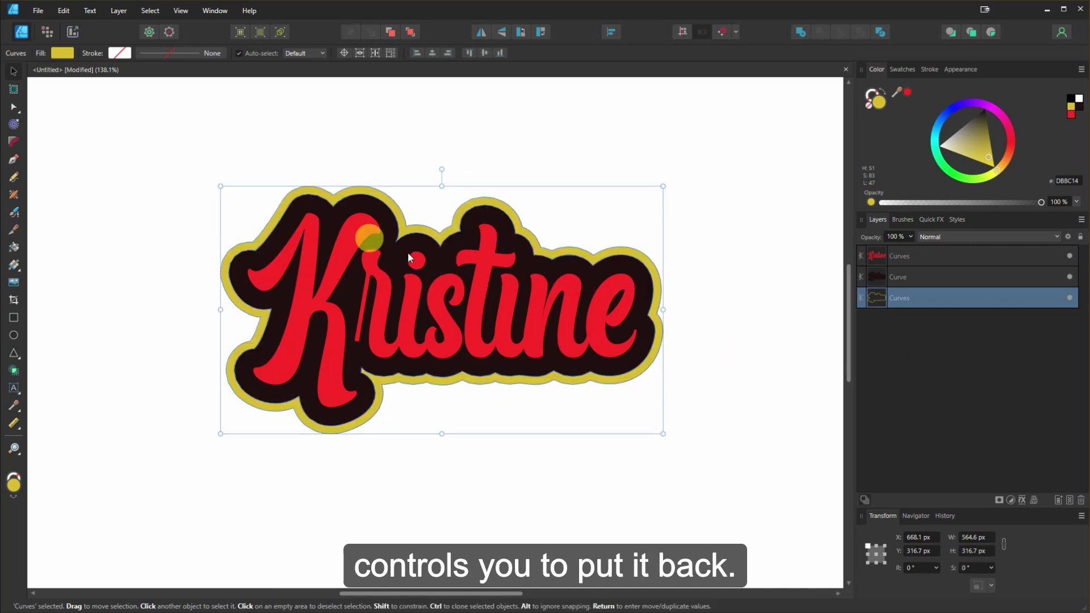
left_click(1069, 297)
Hide the dark backing layer and export the red lettering as frg1.svg.
left_click(1069, 276)
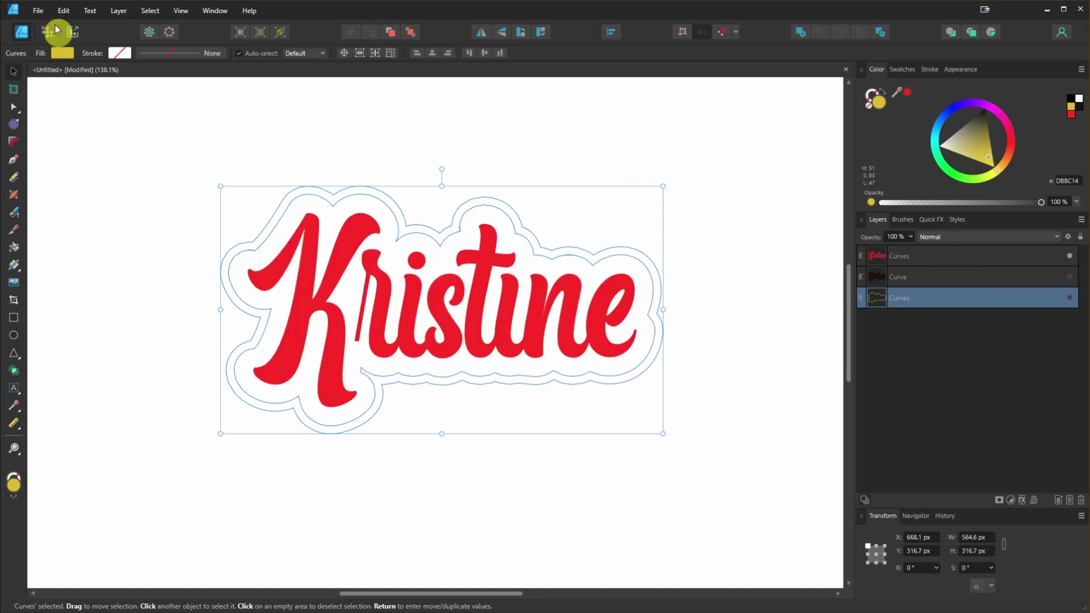
left_click(38, 10)
left_click(74, 246)
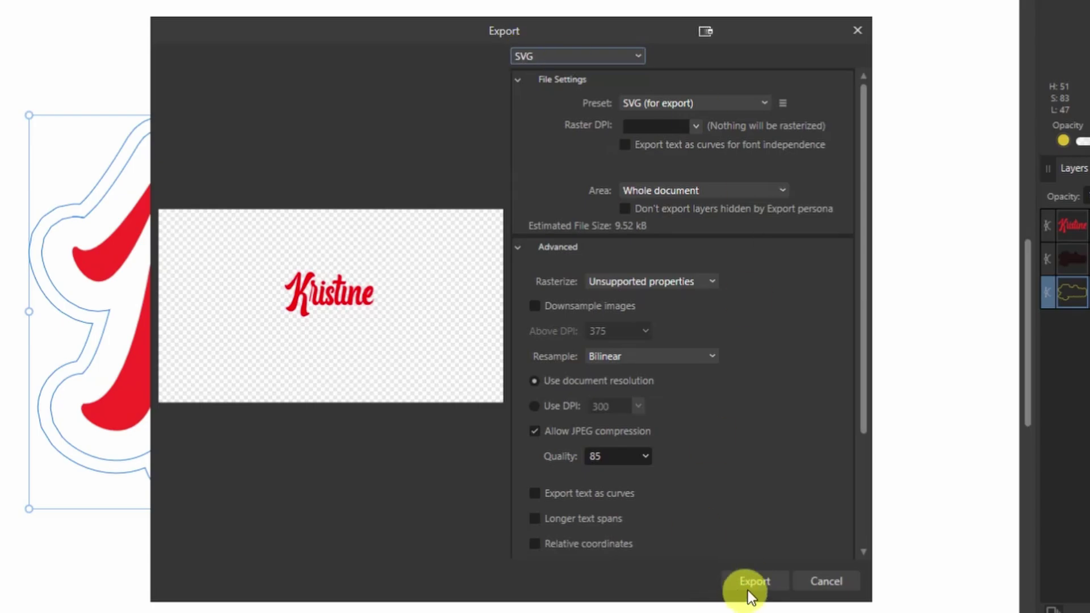
left_click(748, 591)
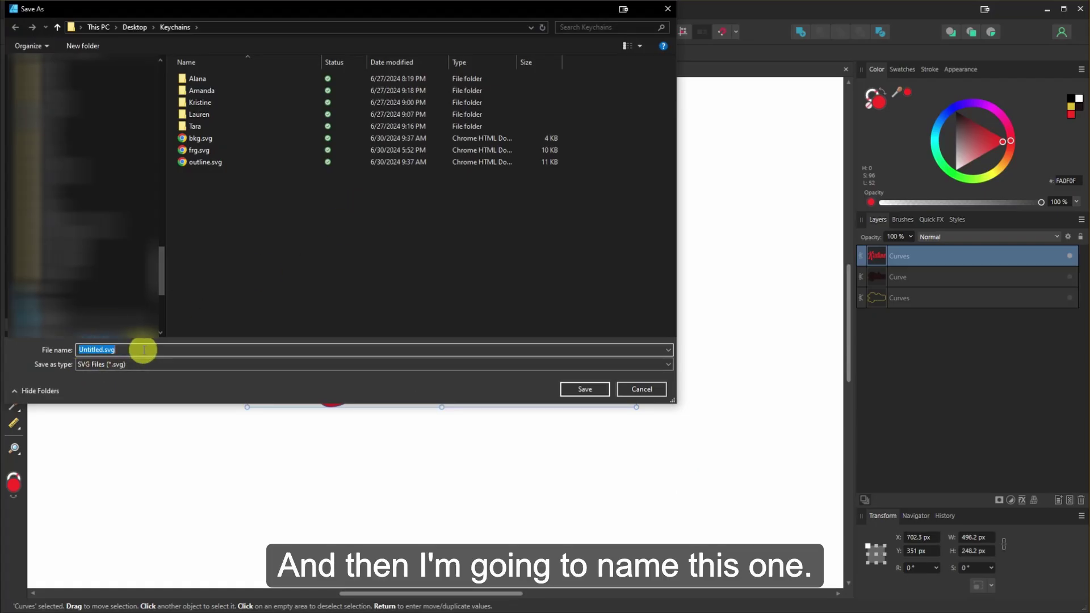
type("frg")
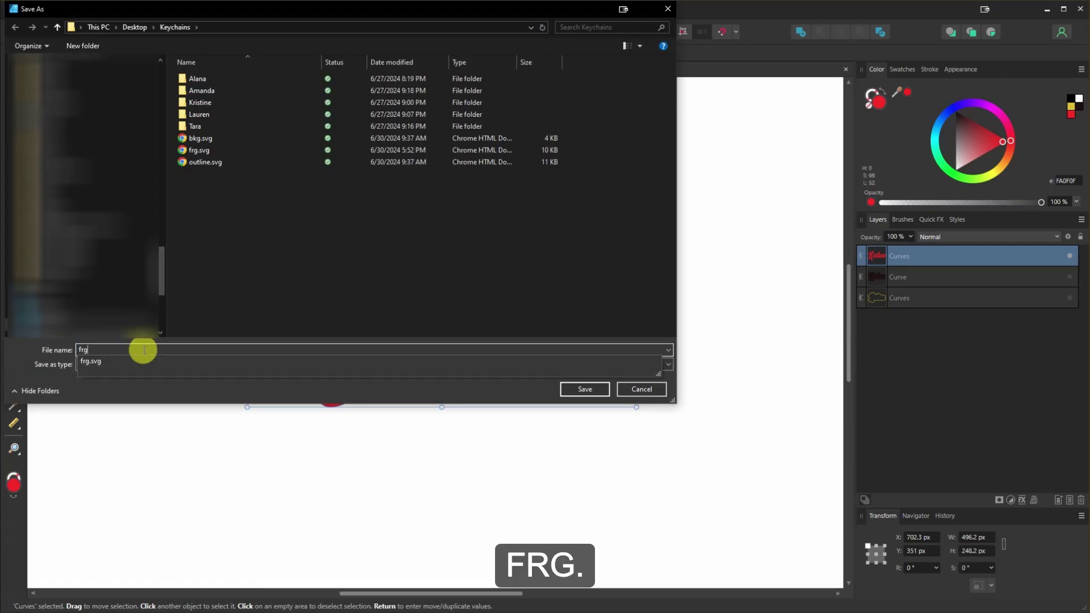
key("Escape")
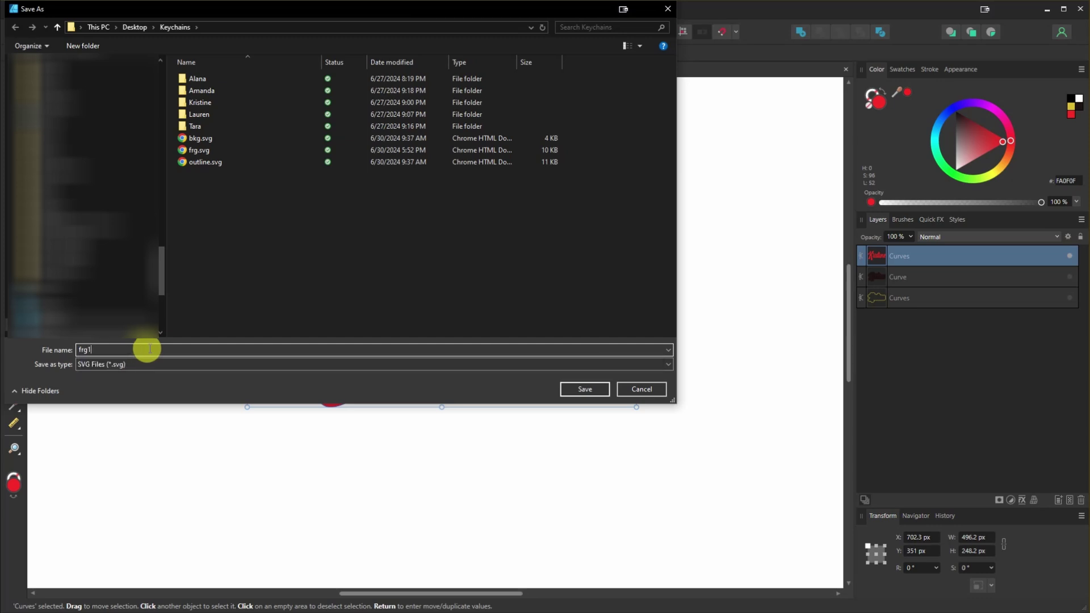
left_click(604, 389)
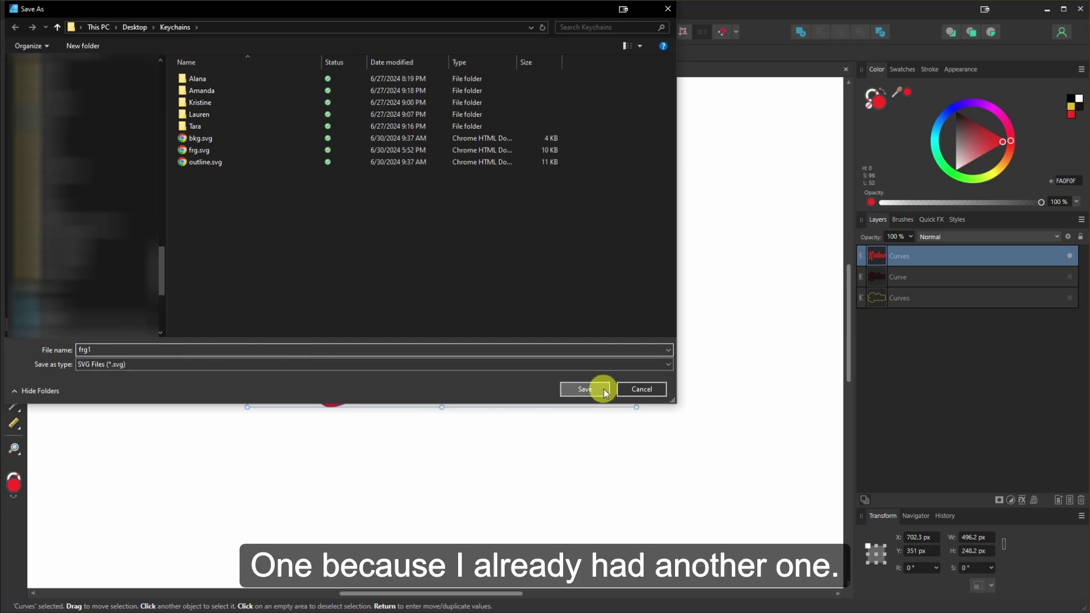
Hide the lettering, show the dark backing, and export it as bkg1.svg.
left_click(1069, 255)
left_click(1069, 276)
left_click(244, 85)
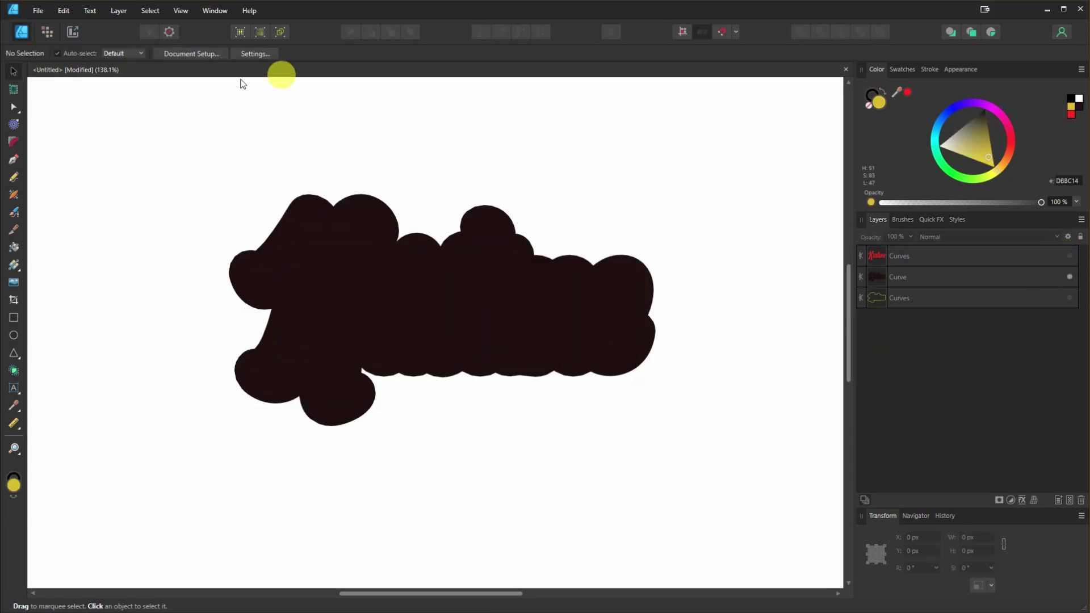
left_click(38, 10)
left_click(57, 243)
left_click(674, 479)
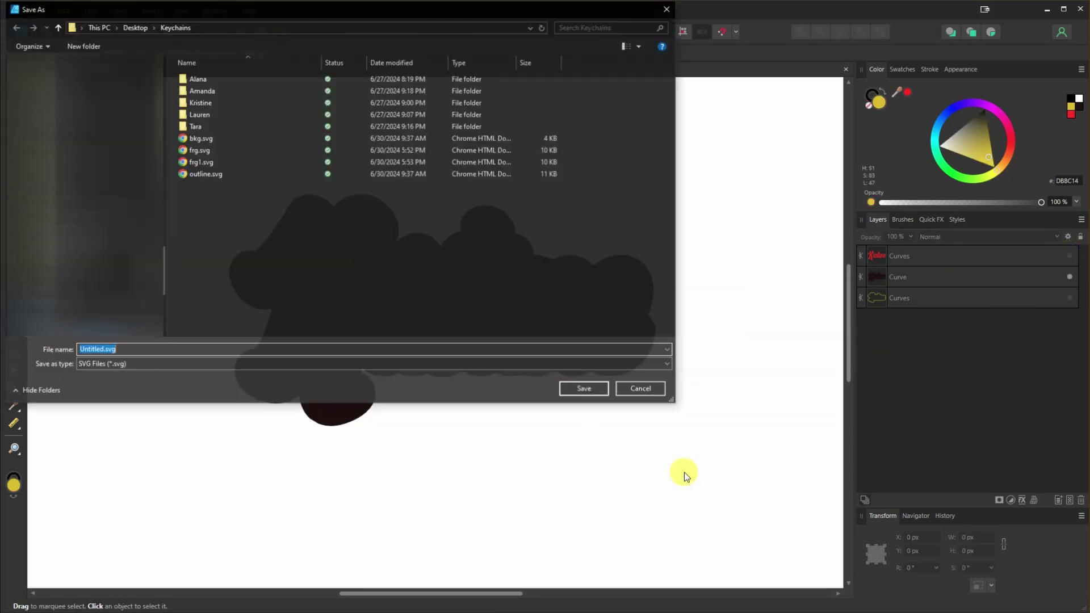
type("bkg1")
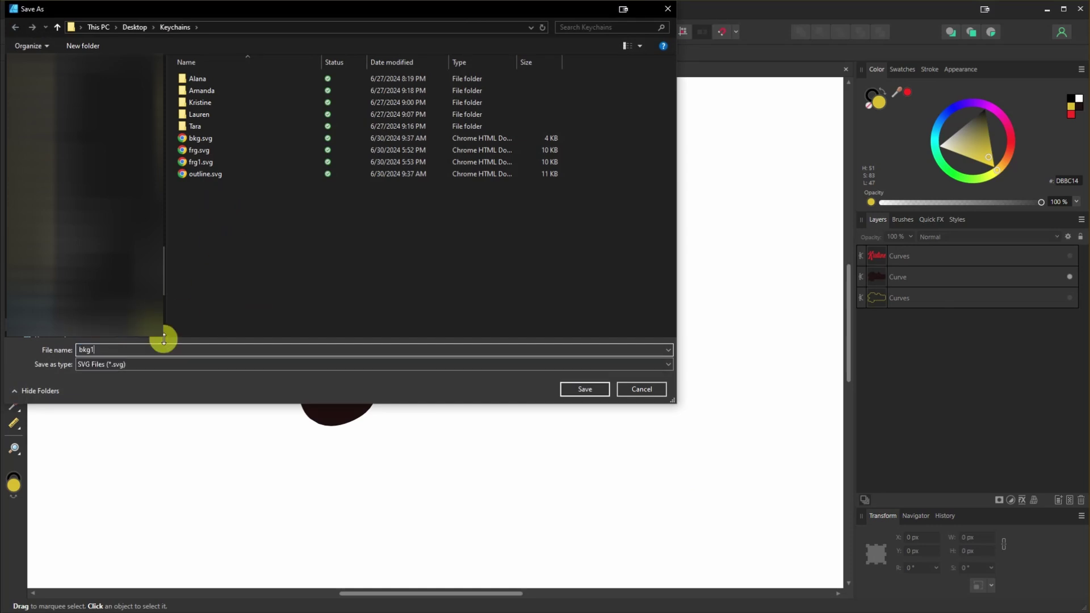
left_click(584, 389)
Make the yellow outline layer visible and export it as out1.svg.
left_click(944, 298)
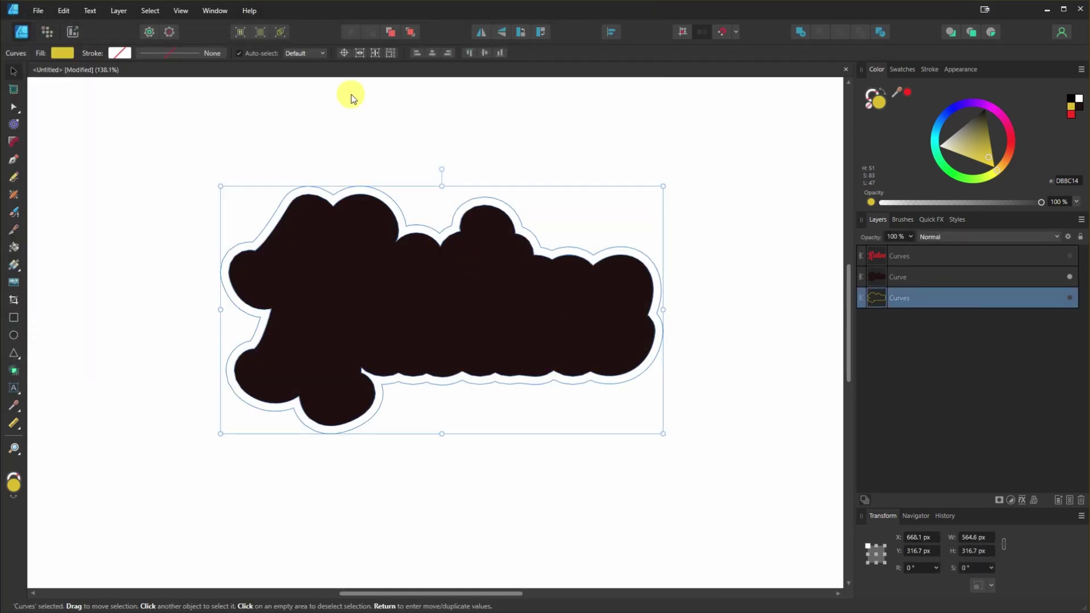
left_click(1069, 297)
left_click(1070, 297)
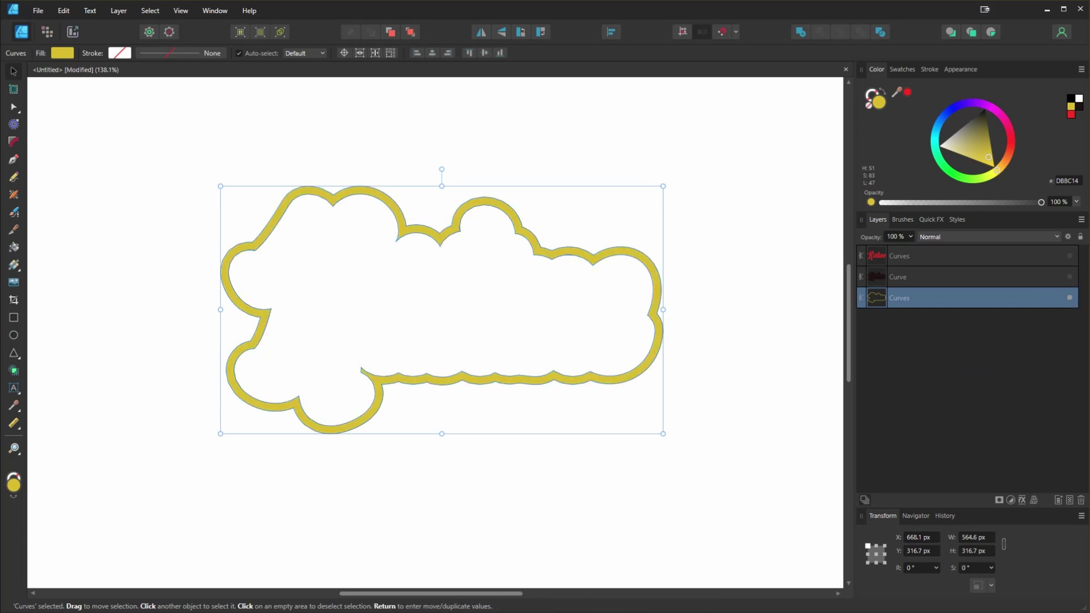
left_click(38, 10)
left_click(57, 245)
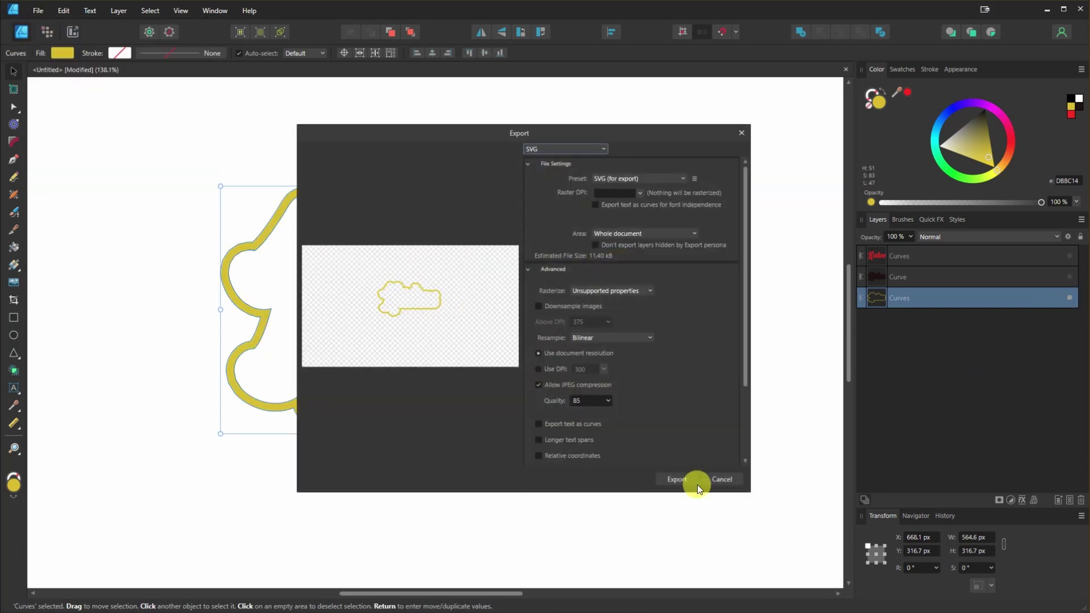
left_click(687, 477)
type("out")
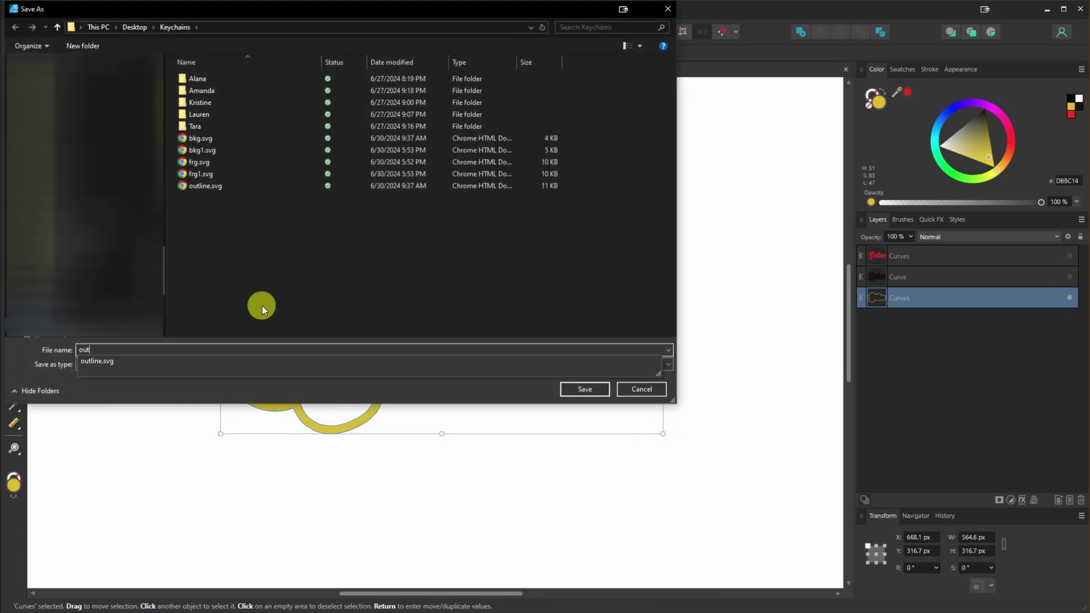
type("1")
left_click(607, 389)
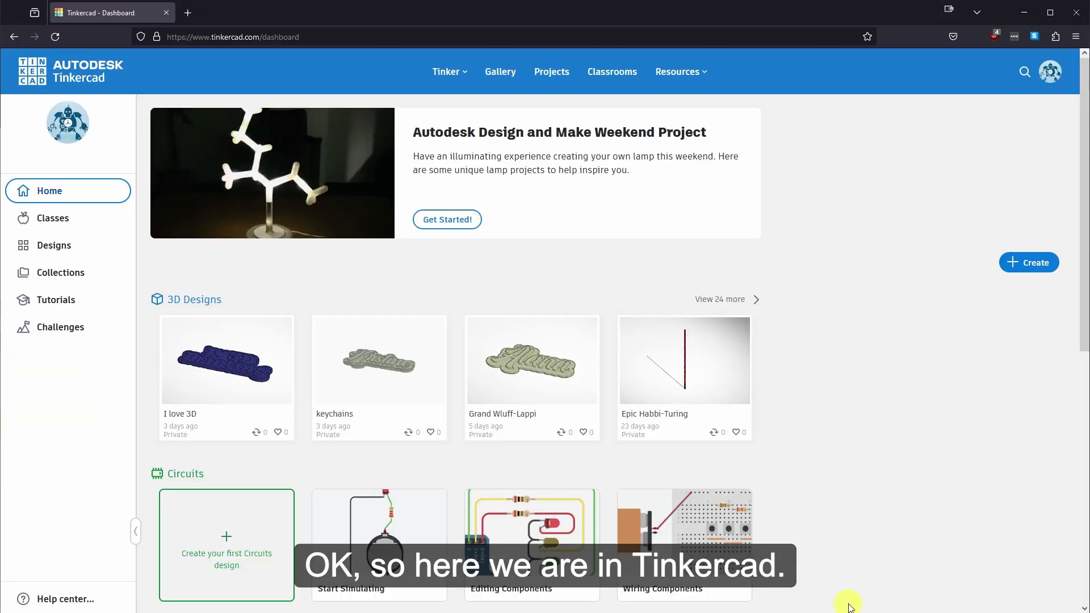
Start a new 3D design, opening the empty 'Bodacious Uusam' workplane.
left_click(1028, 269)
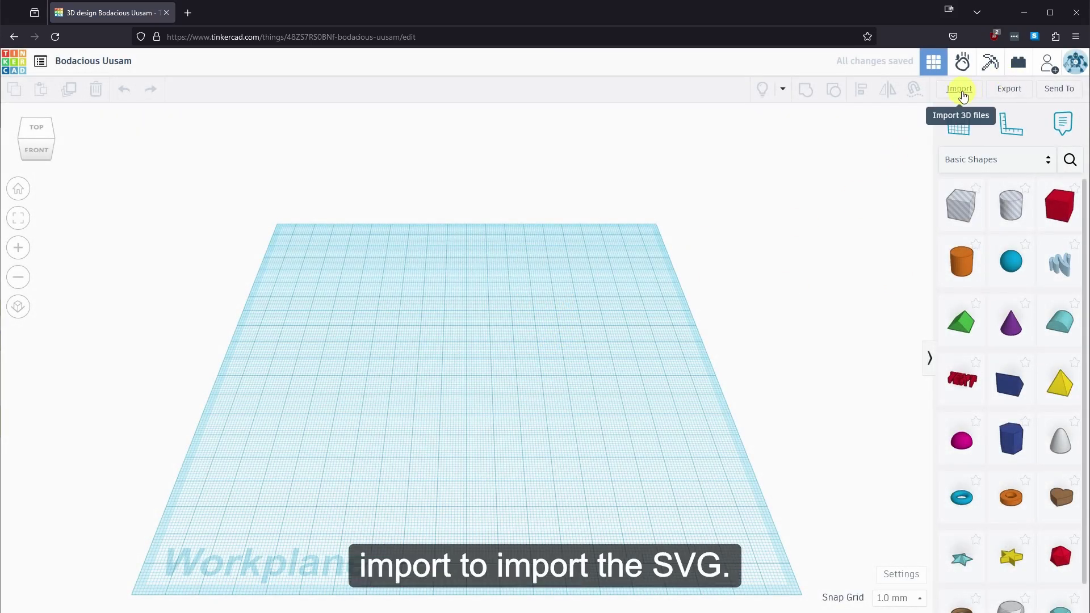
Import bkg1.svg from the Keychains folder at 50% scale as the backing.
left_click(963, 94)
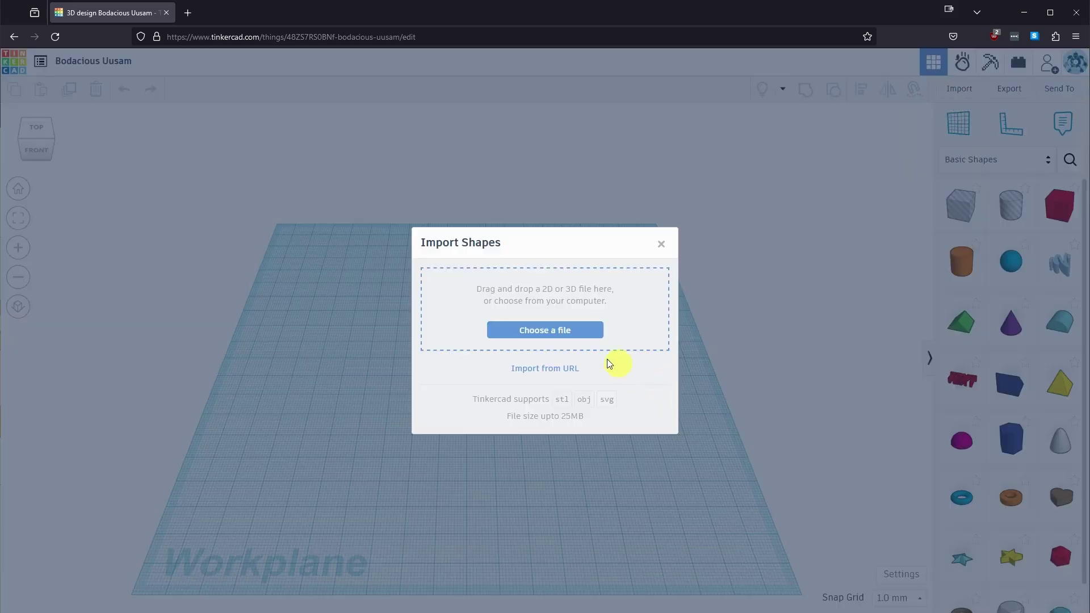
left_click(546, 332)
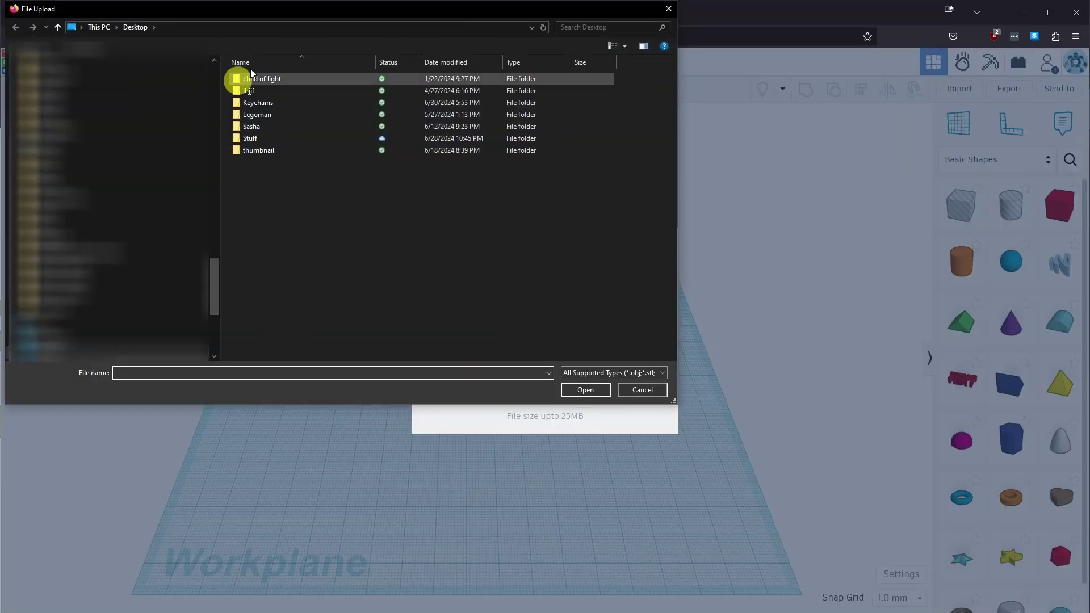
left_click(264, 108)
double_click(263, 107)
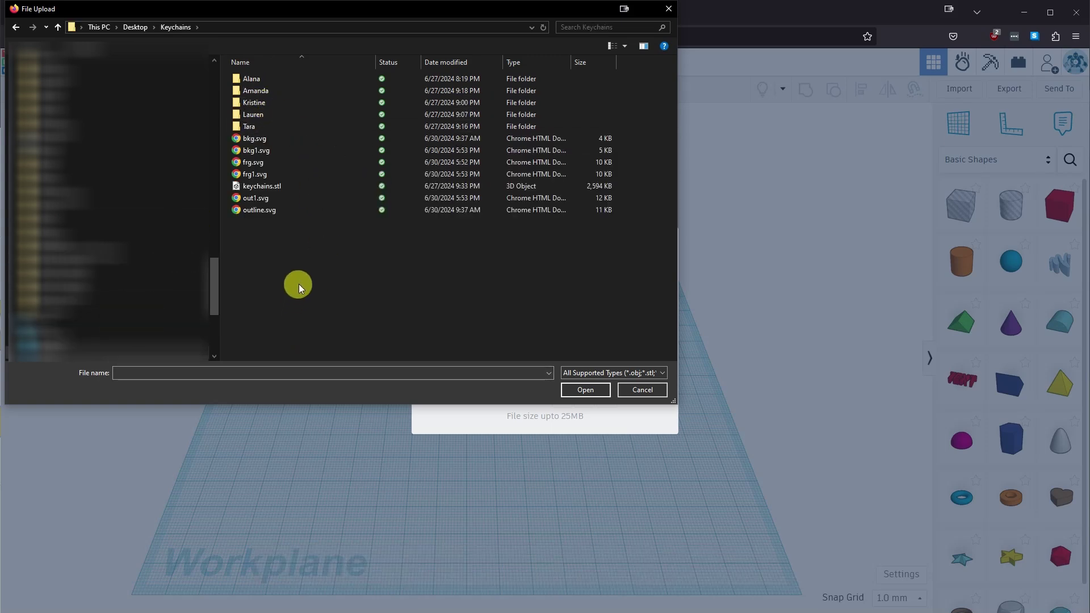
left_click(264, 152)
left_click(582, 392)
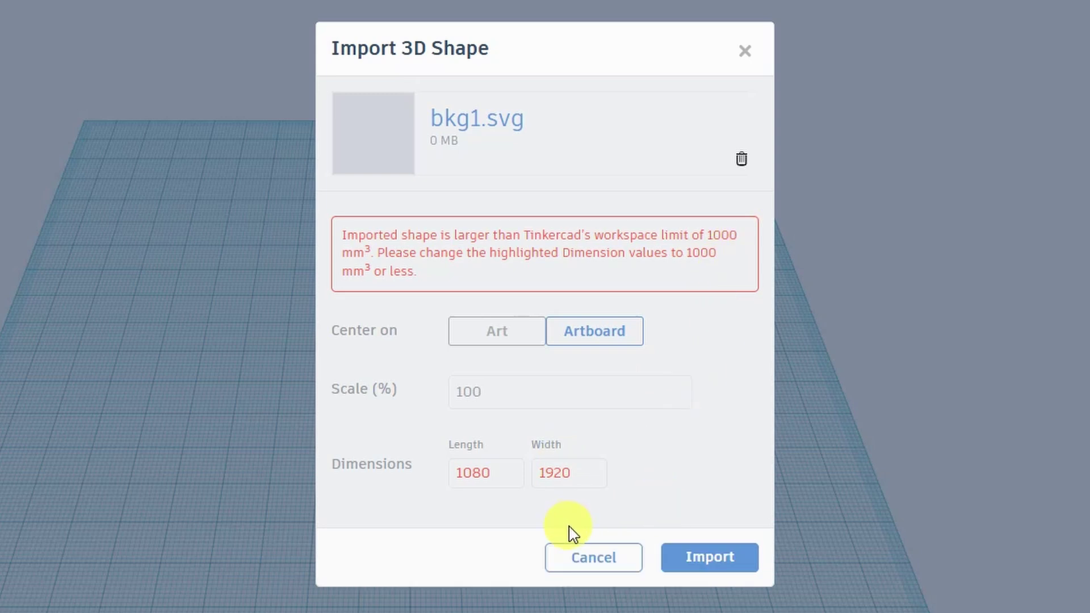
left_click(547, 389)
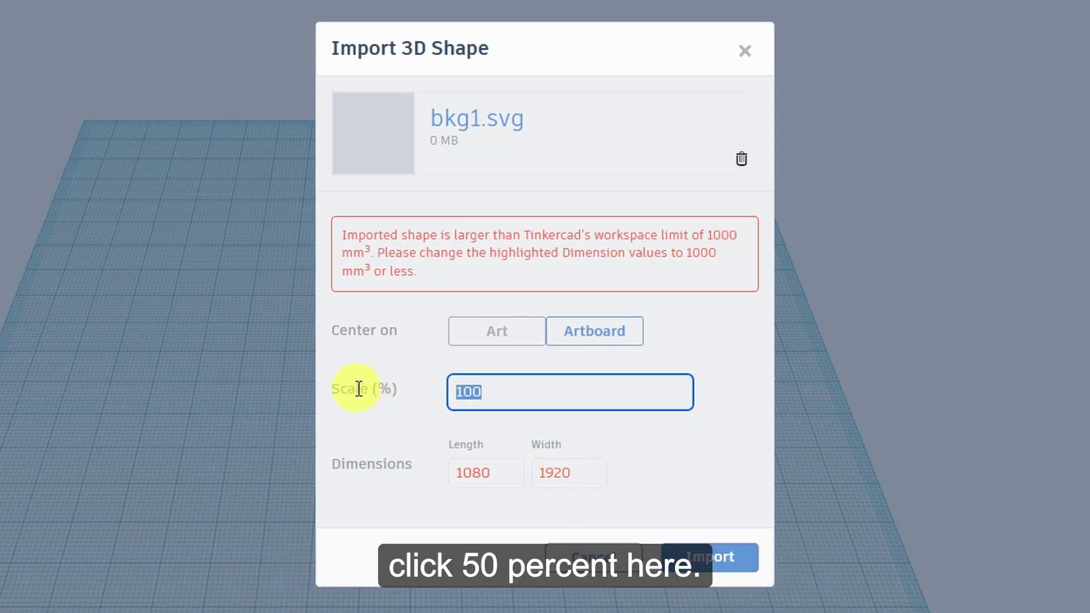
type("50")
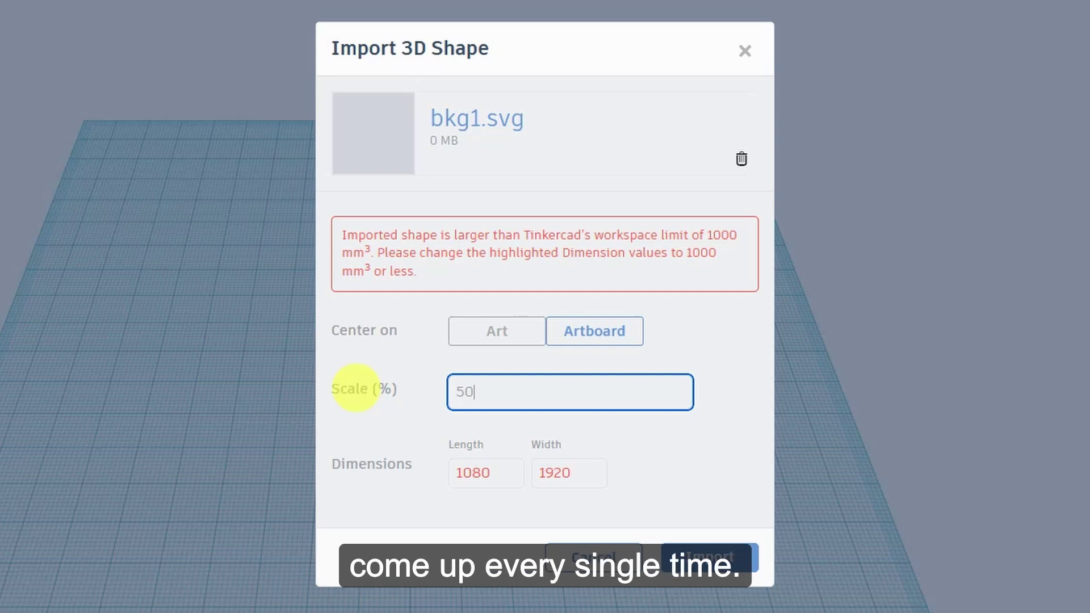
key("Tab")
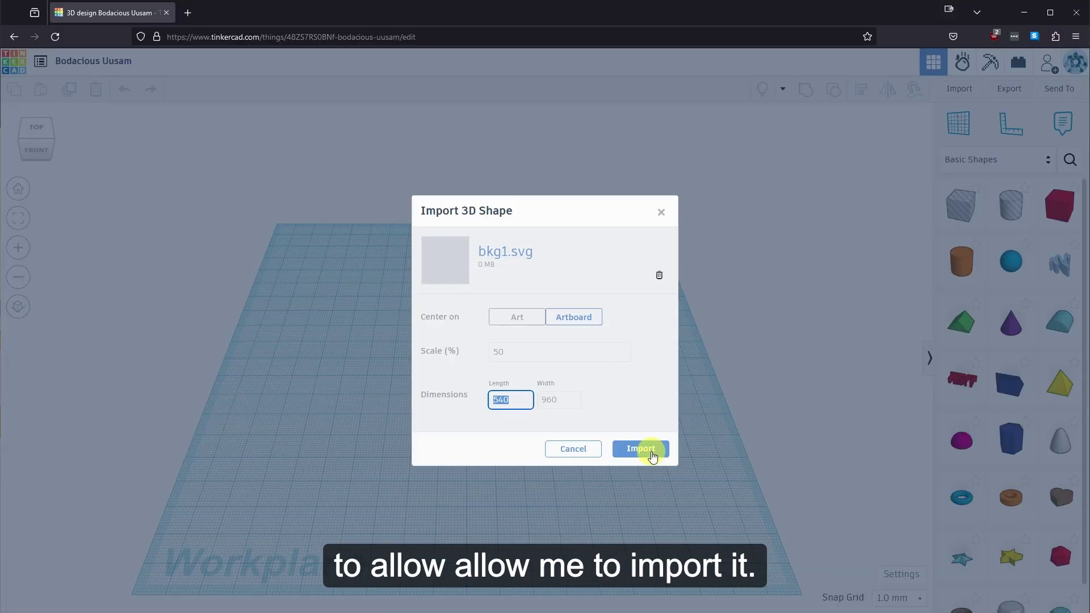
left_click(730, 517)
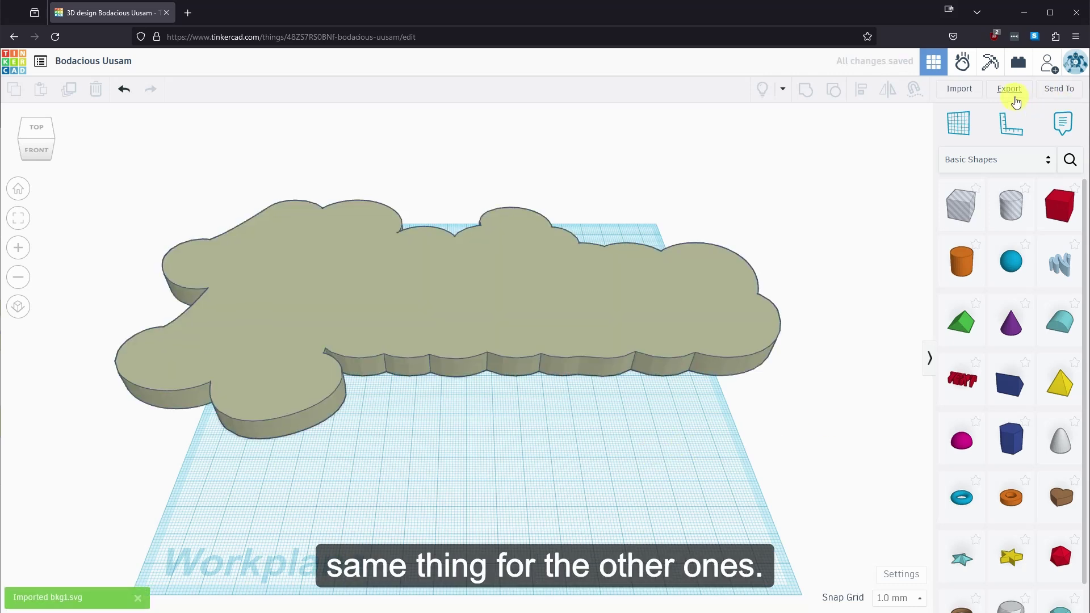
Import frg1.svg at 50% scale for the lettering.
left_click(958, 89)
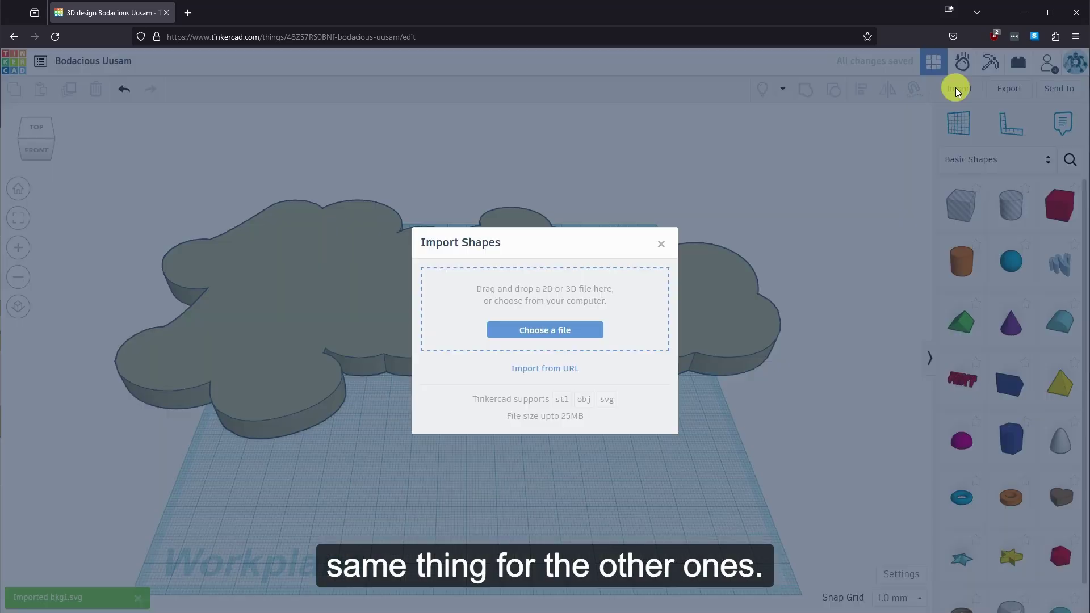
left_click(544, 330)
left_click(250, 174)
left_click(595, 388)
left_click(445, 380)
type("50")
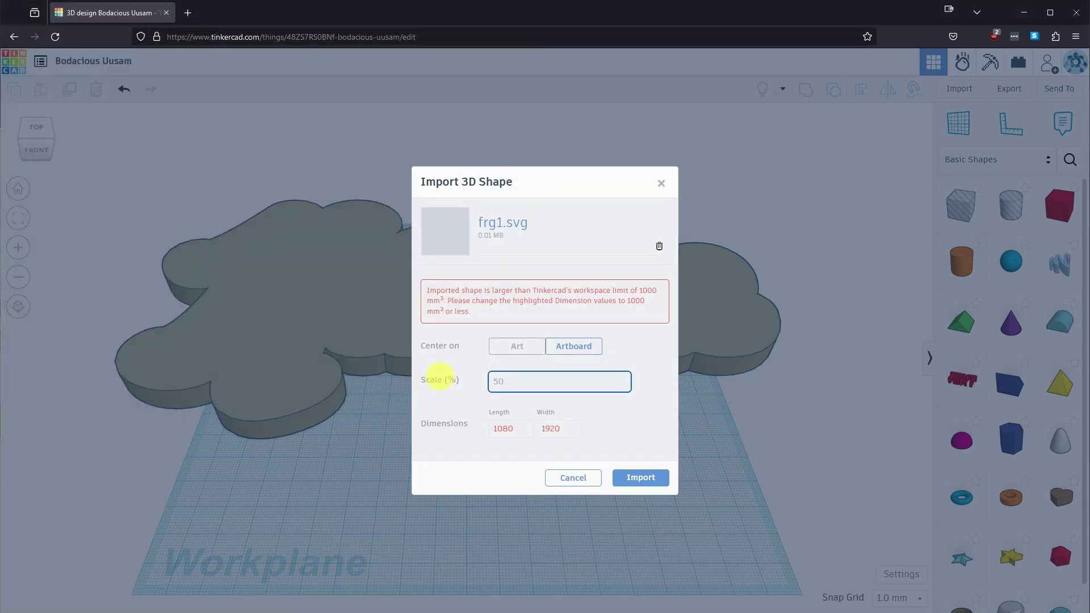
left_click(630, 448)
Import out1.svg at 50% scale for the outline.
left_click(965, 90)
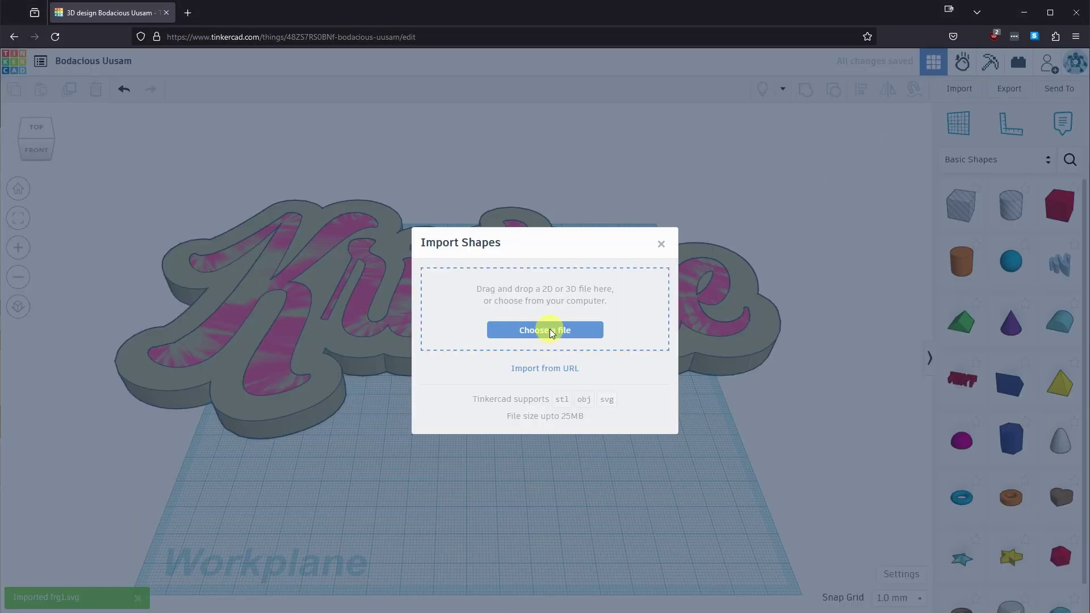
left_click(560, 329)
left_click(266, 199)
left_click(581, 389)
left_click(447, 382)
type("50")
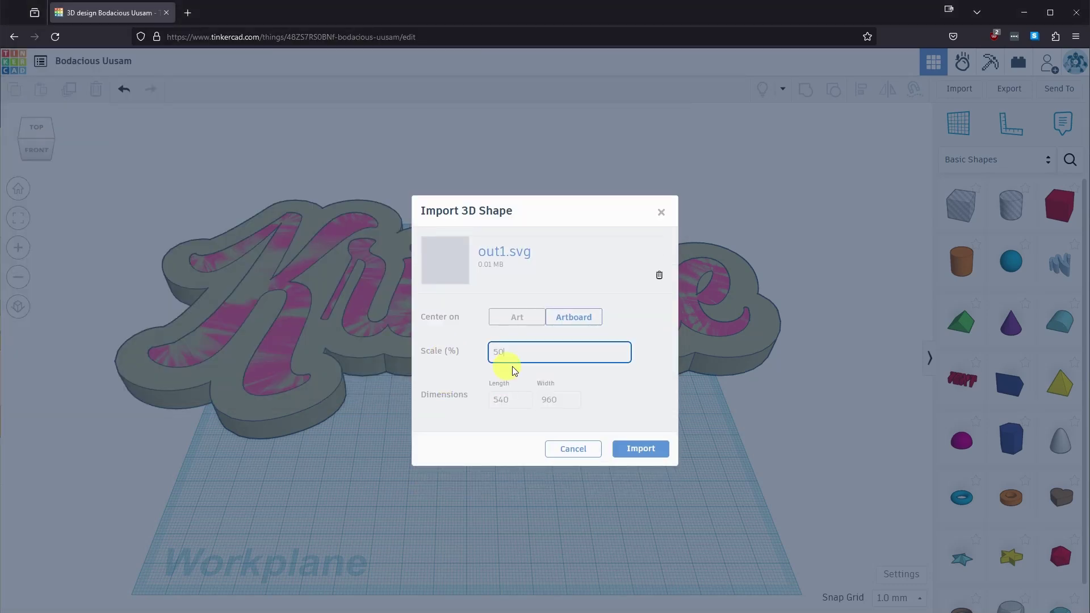
left_click(637, 448)
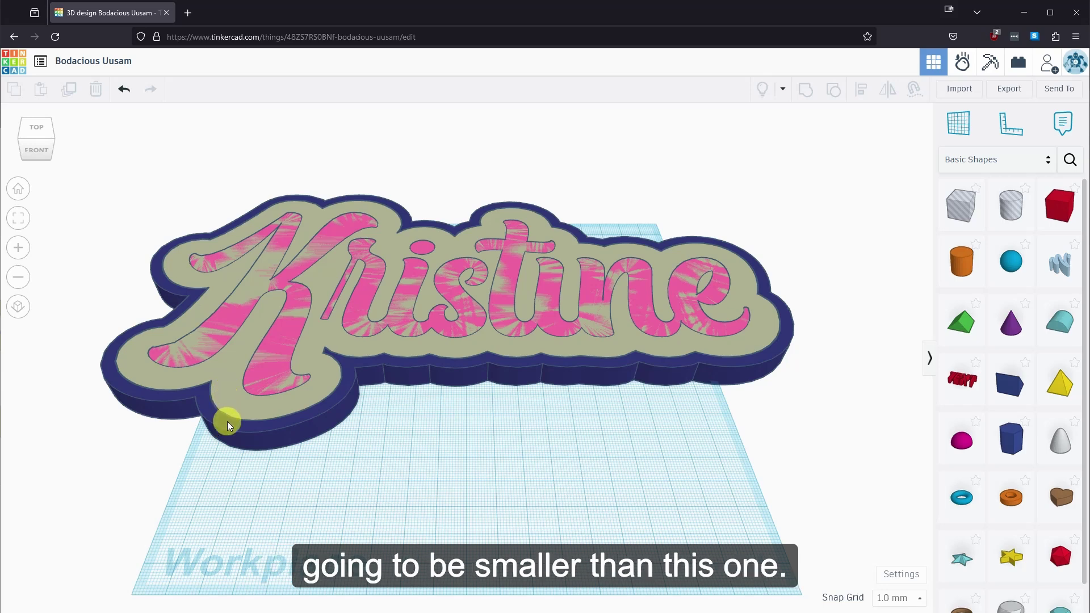
Select all three Kristine layers and scale them down to about 100.95 × 56.62 mm.
left_click(232, 380)
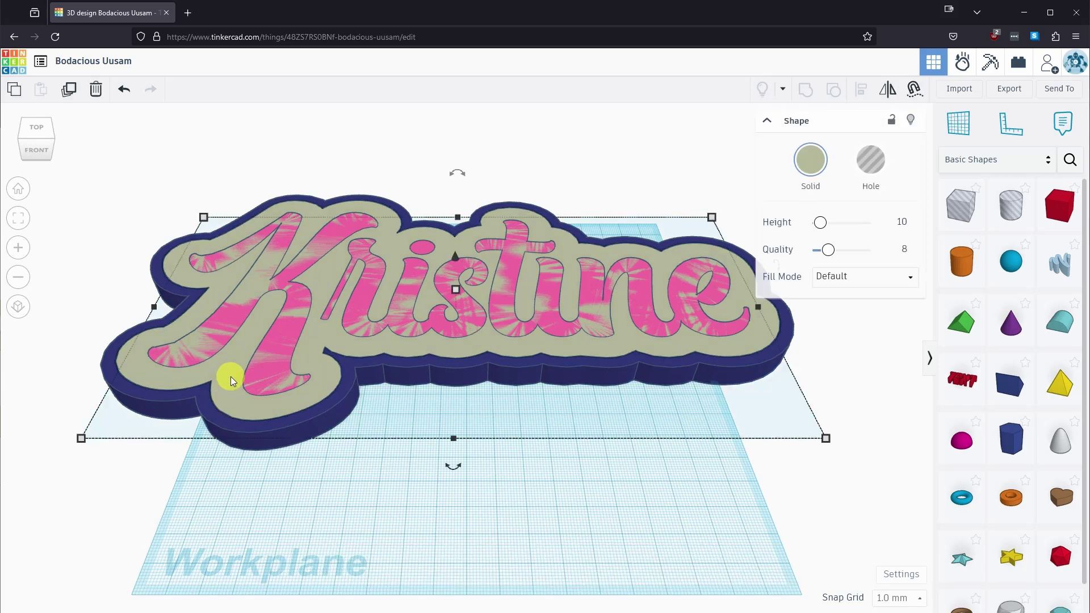
left_click_drag(635, 123, 294, 502)
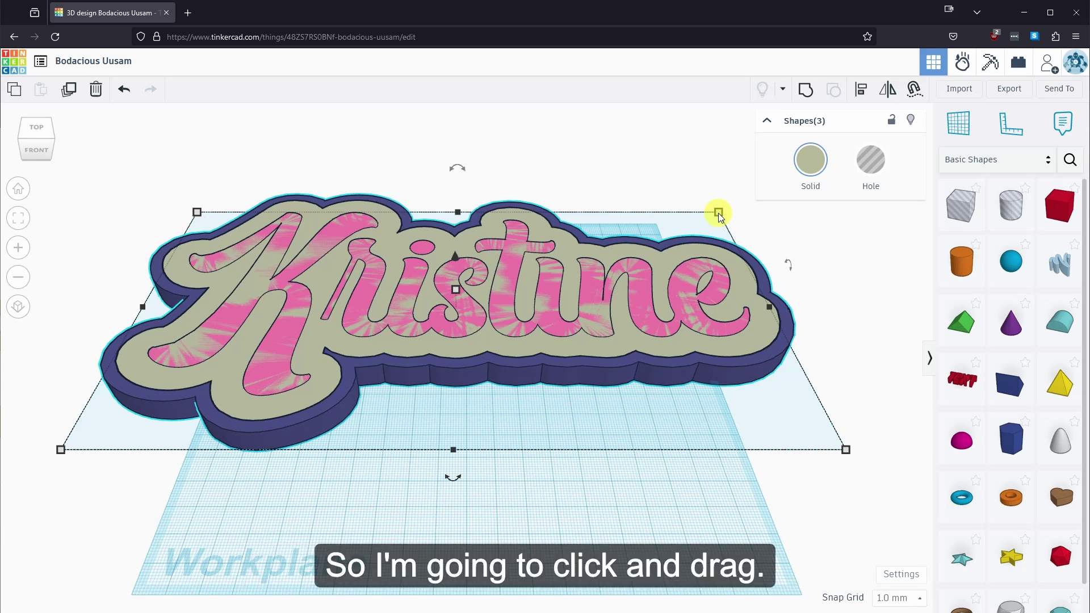
left_click_drag(718, 216, 352, 380)
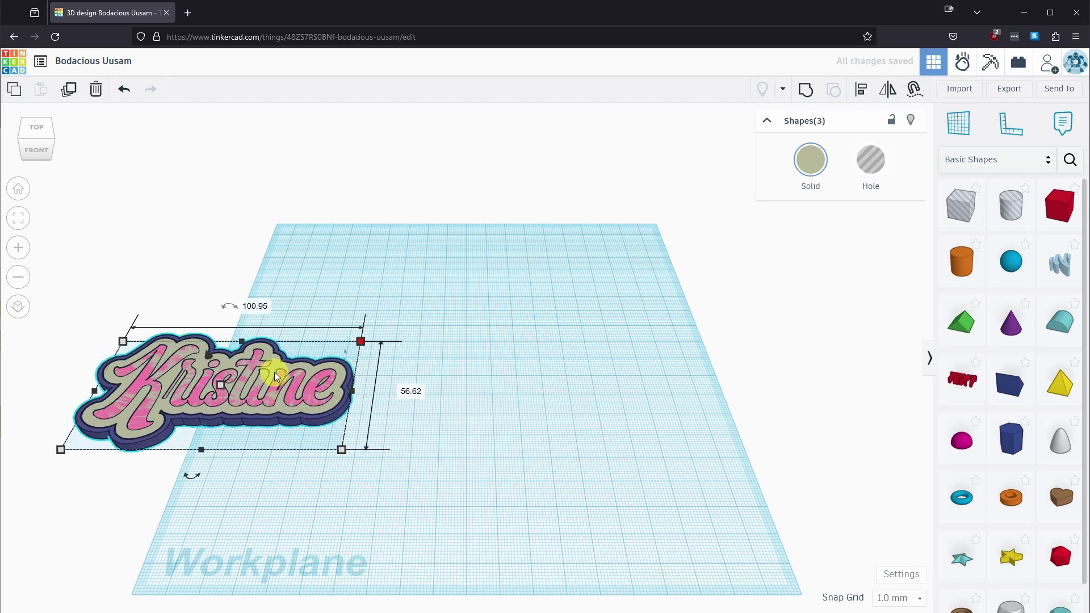
Drag the resized keychain toward the workplane centre and look it over.
left_click_drag(272, 373, 519, 335)
right_click_drag(662, 348, 669, 380)
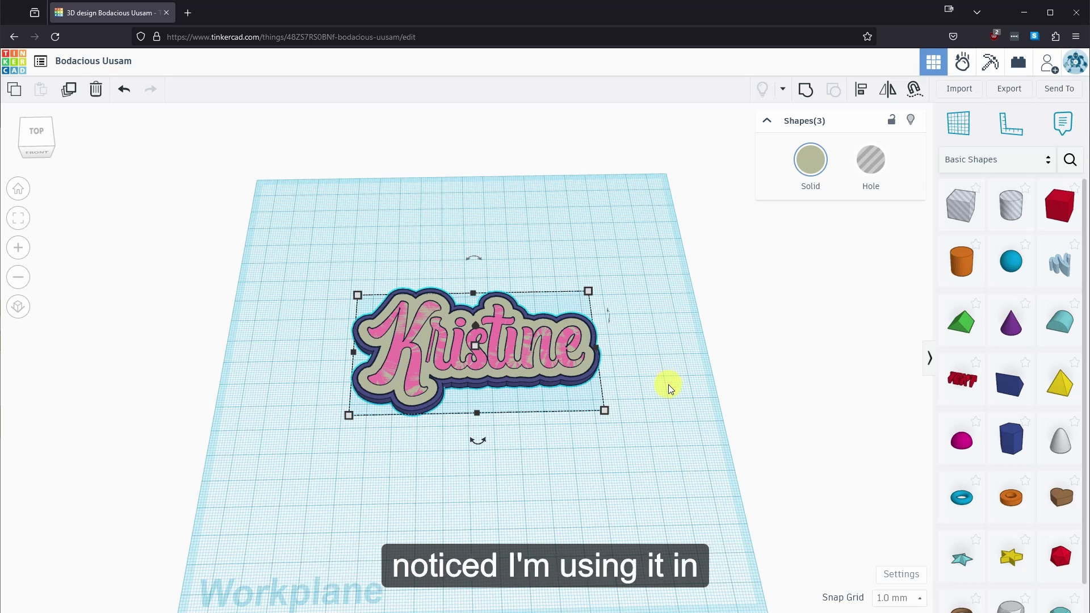
mouse_move(672, 383)
right_mouse_down()
mouse_move(660, 383)
mouse_move(674, 383)
right_mouse_up()
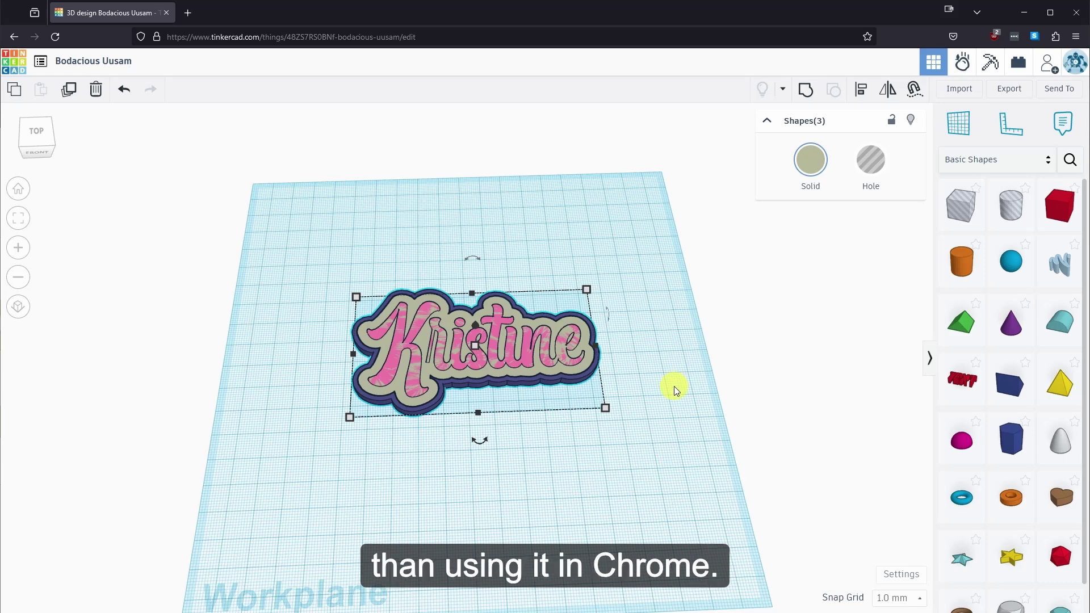
right_click_drag(673, 386, 670, 387)
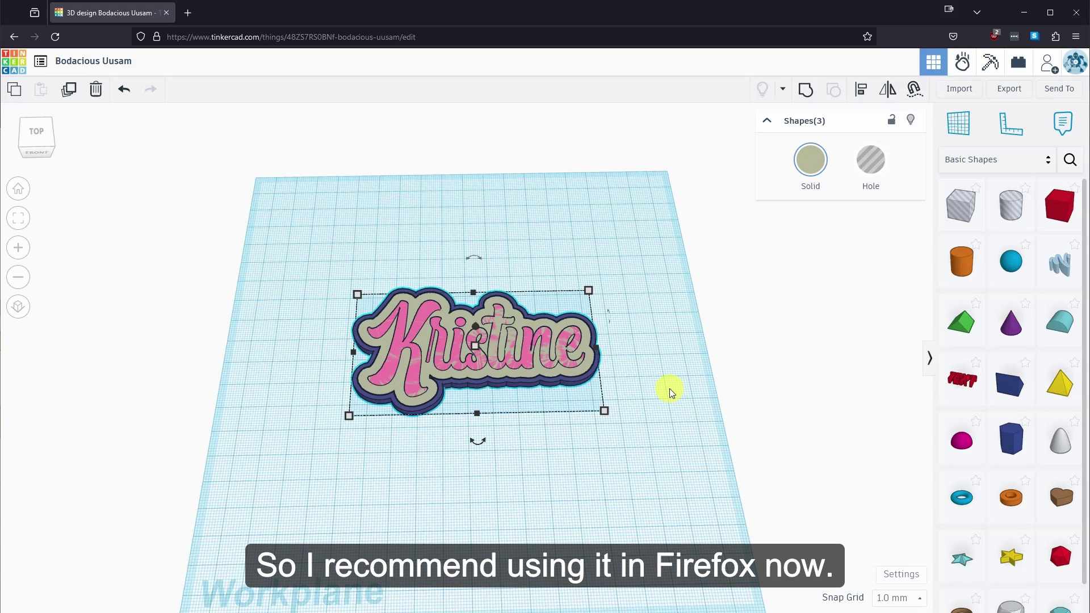
right_click_drag(669, 388, 590, 392)
scroll(437, 394, "up", 2)
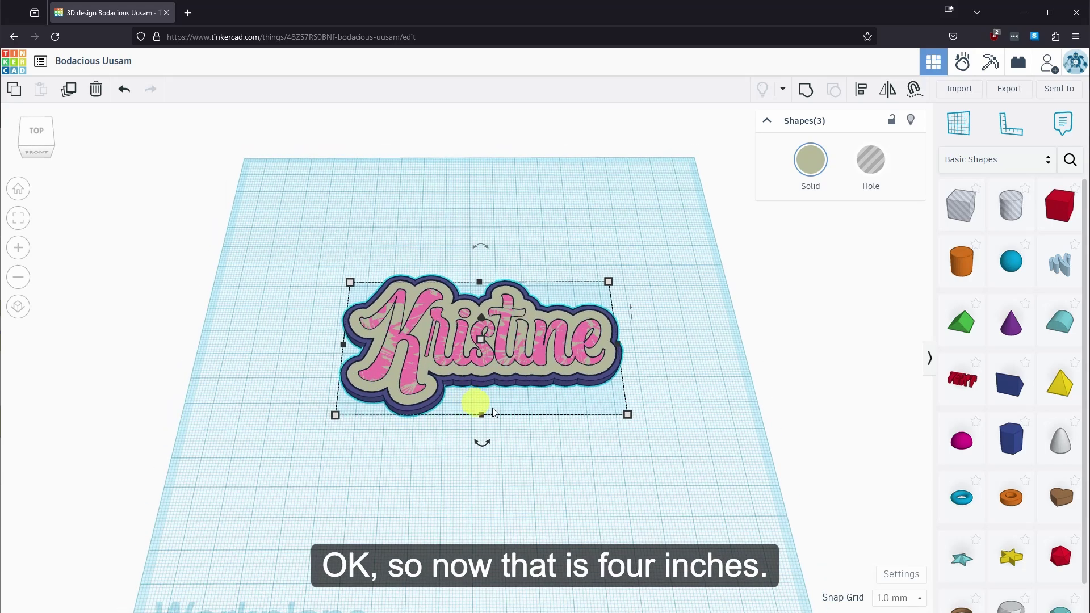
scroll(523, 419, "up", 4)
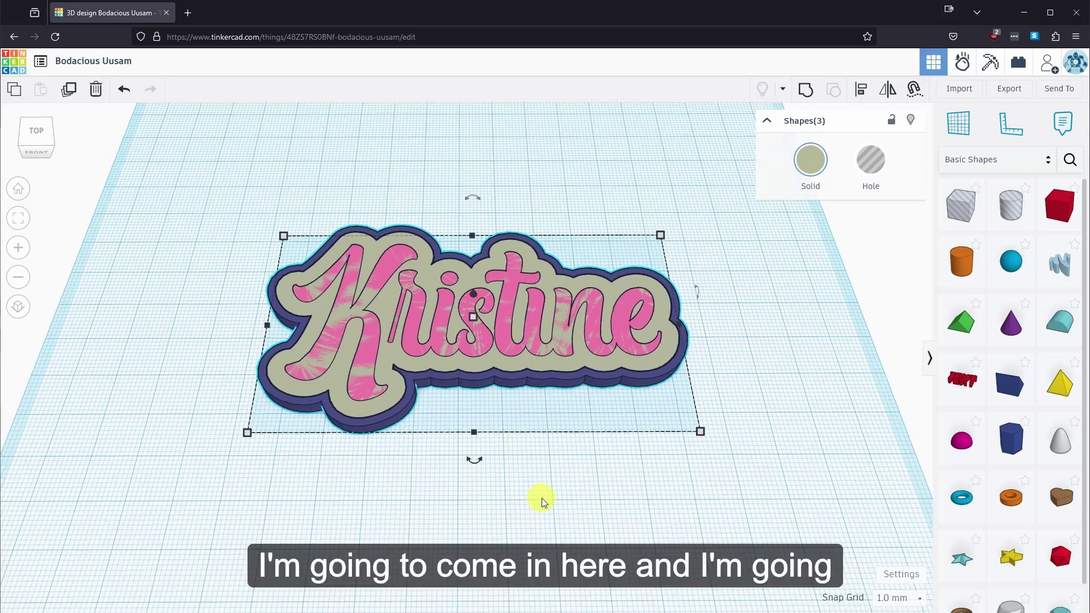
Adjust the dark blue base thickness, set the grey layer to 3 mm, and raise the pink lettering to 6 mm.
left_click(541, 499)
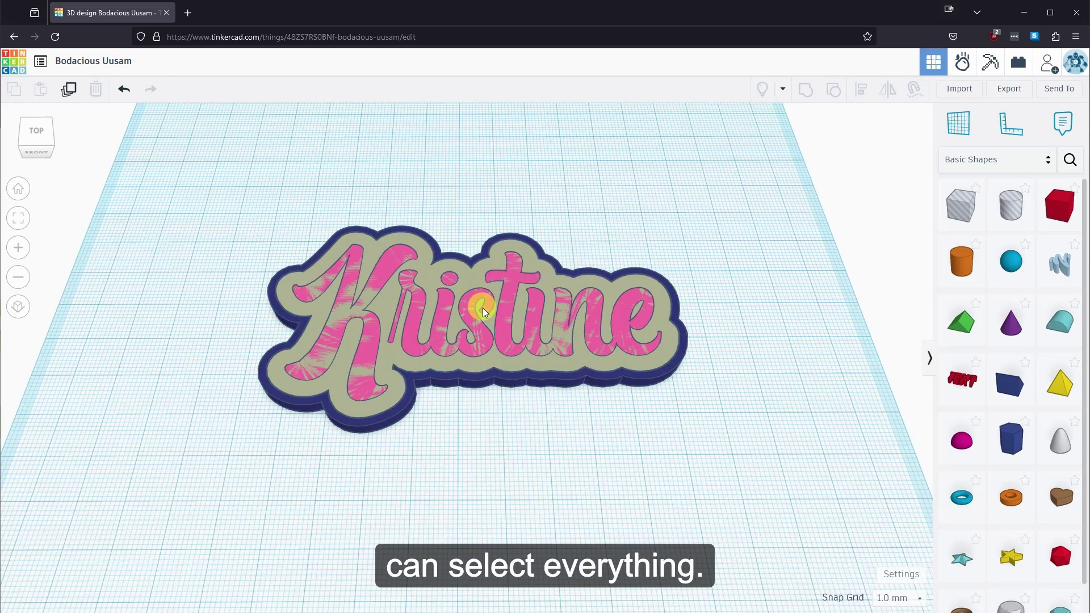
scroll(353, 459, "up", 2)
left_click(380, 407)
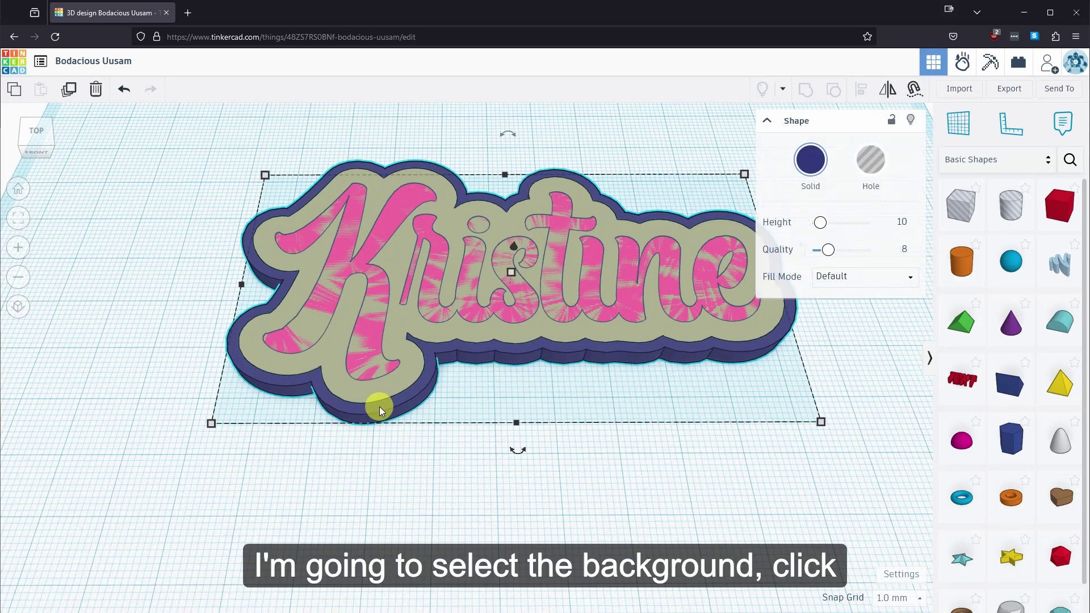
mouse_move(512, 274)
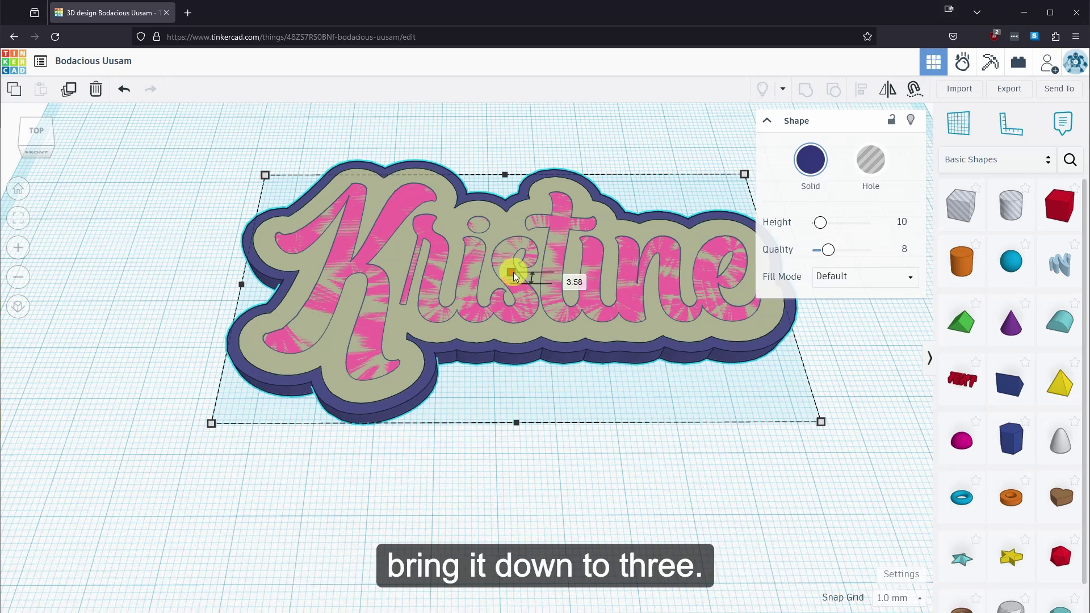
left_click_drag(514, 277, 522, 271)
left_click(370, 389)
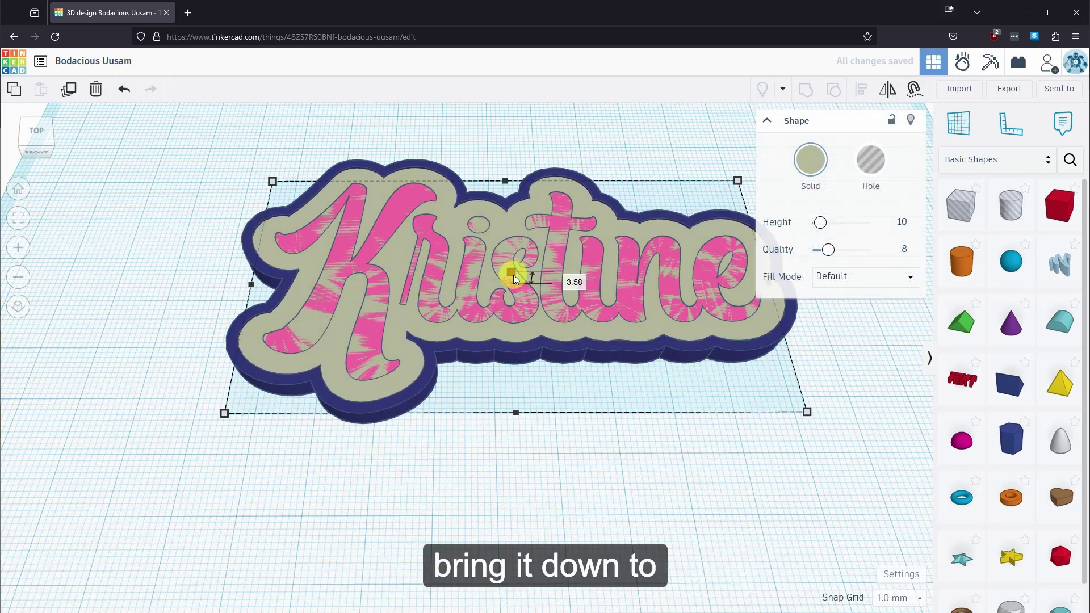
left_click_drag(513, 274, 515, 272)
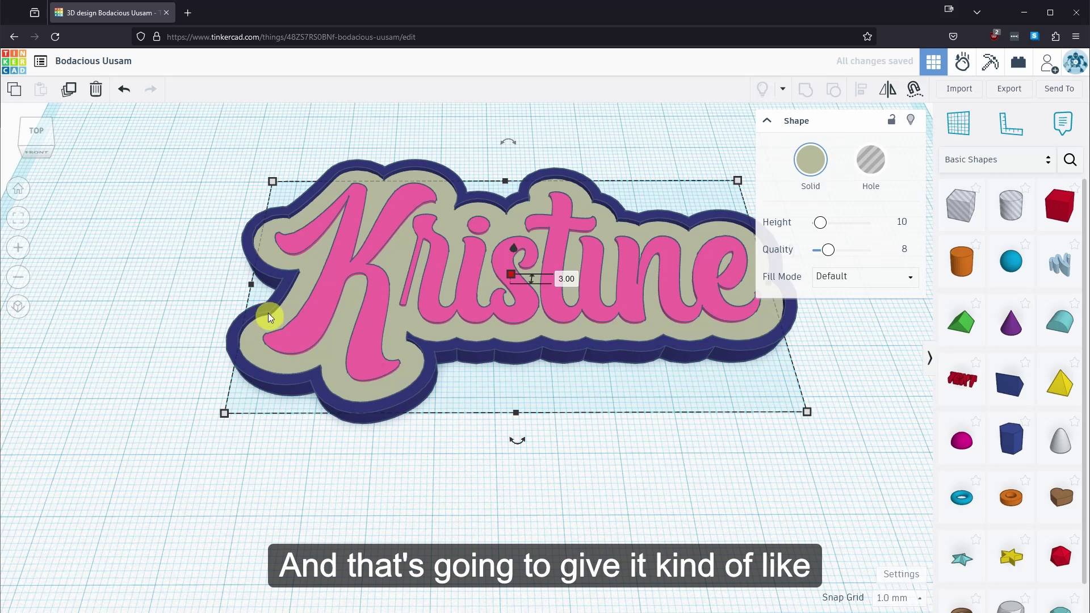
left_click(316, 327)
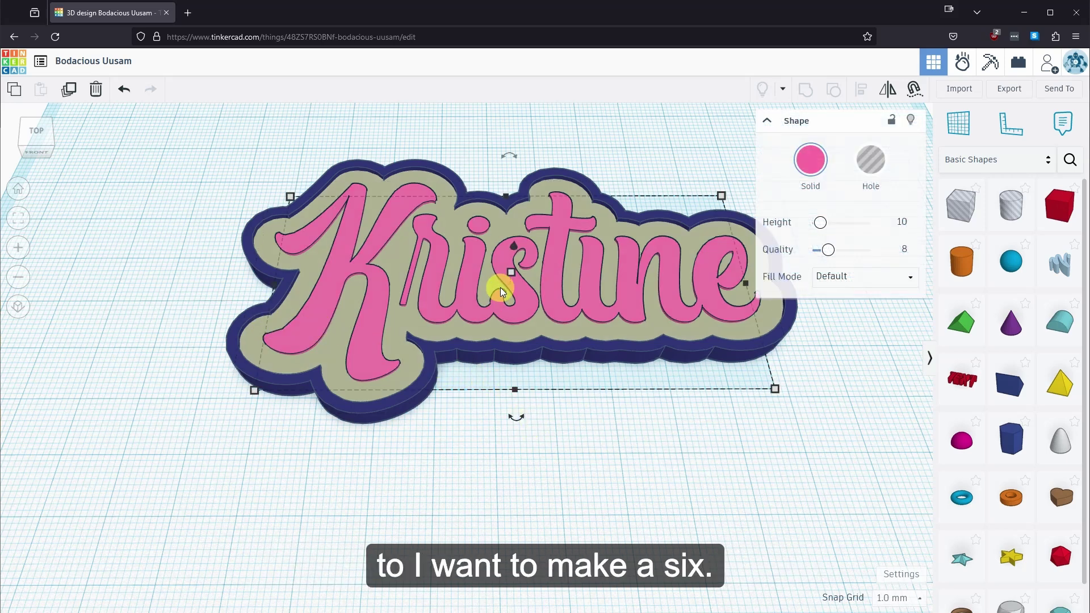
left_click_drag(510, 271, 510, 269)
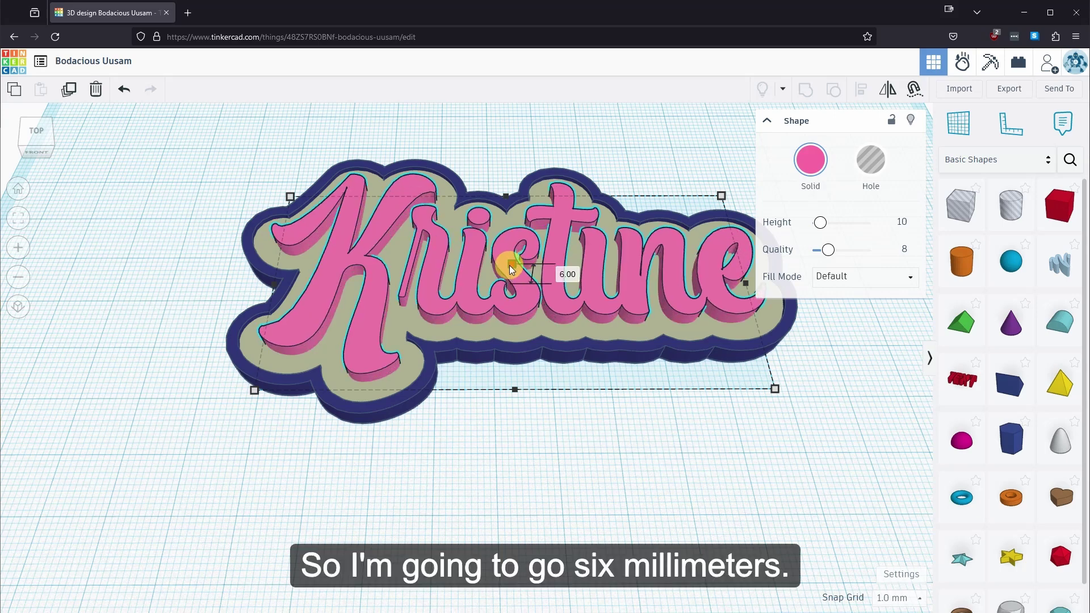
middle_click_drag(656, 453, 601, 501)
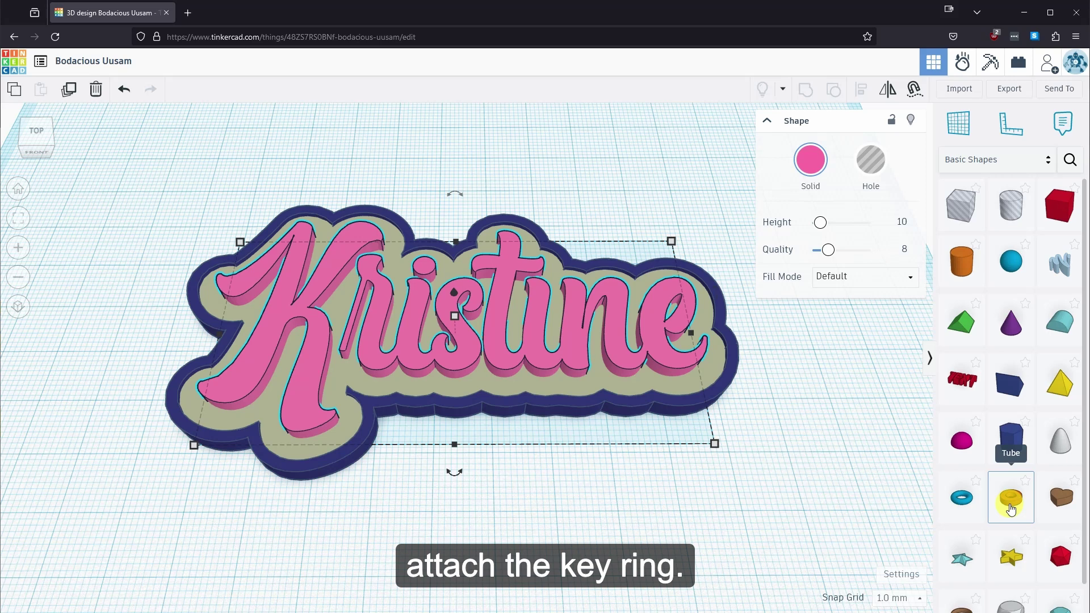
Add a Tube near the letter K with radius 6 and wall thickness 2.
left_click_drag(1010, 509, 226, 198)
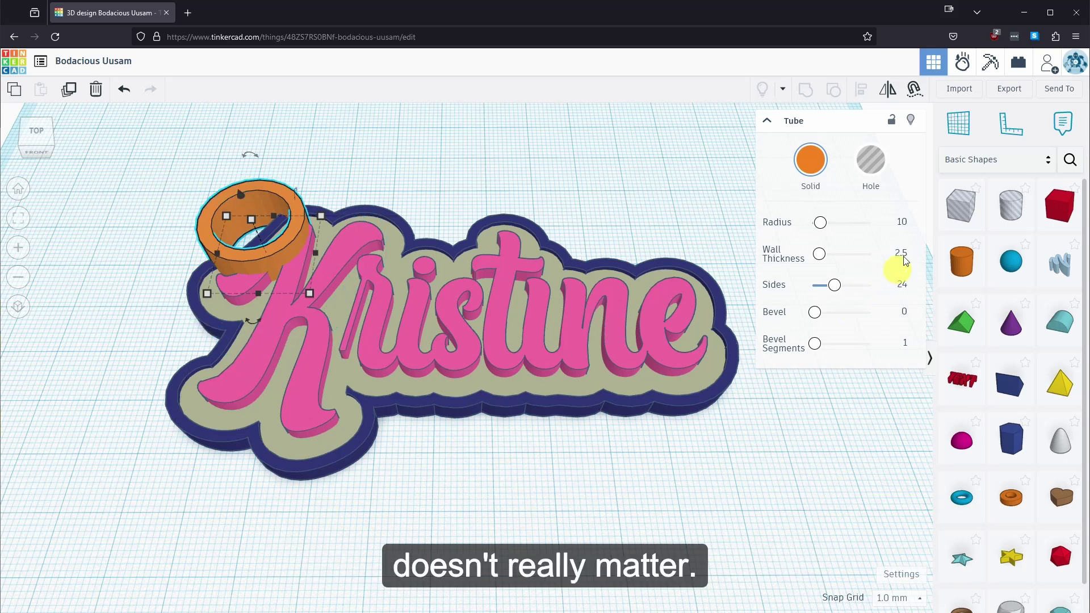
left_click(902, 222)
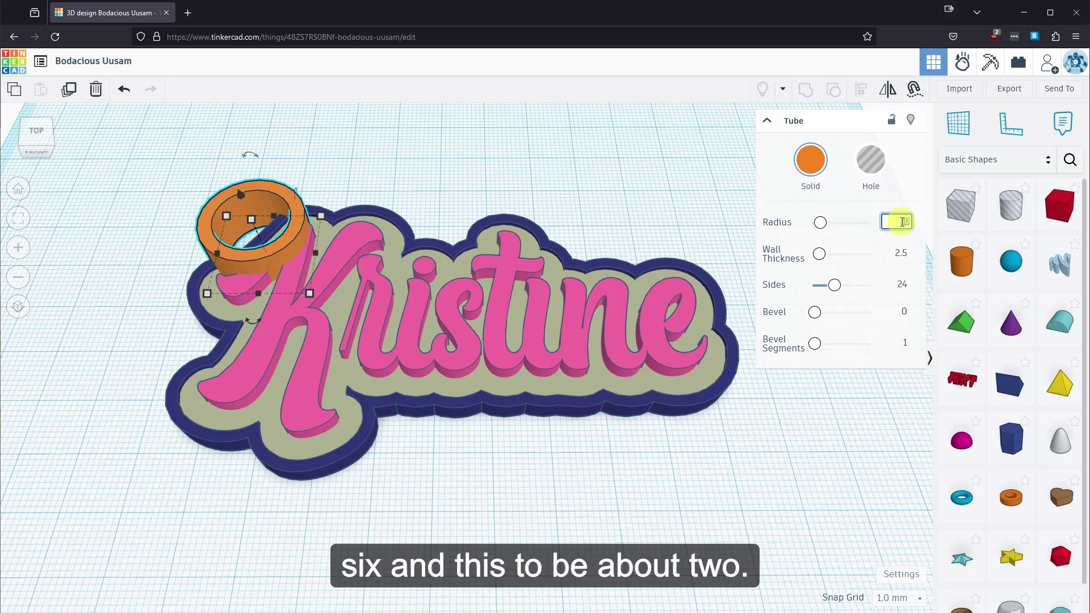
left_click(901, 253)
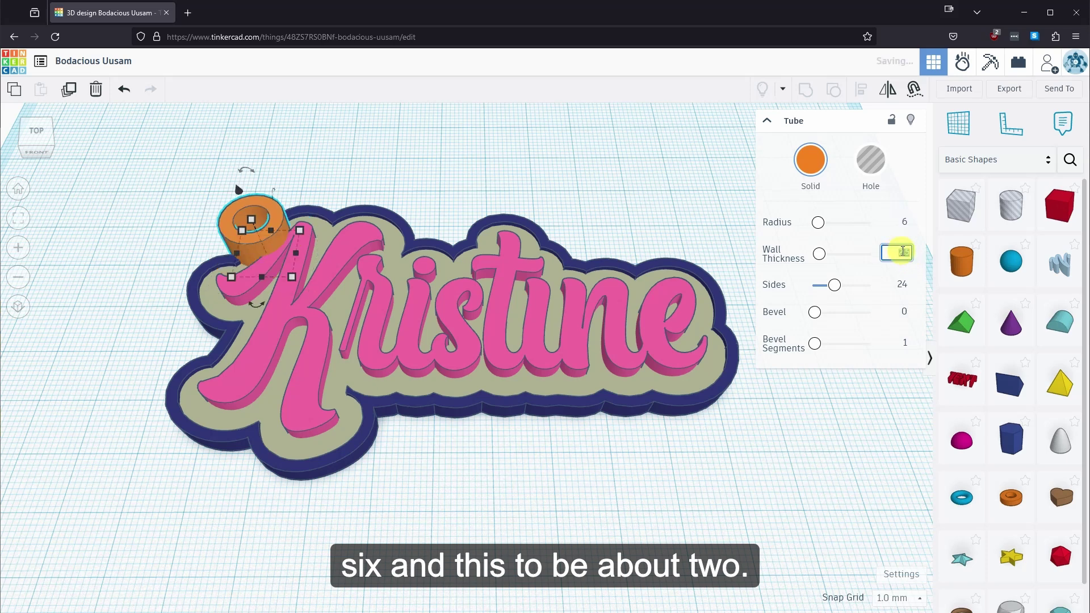
type("2")
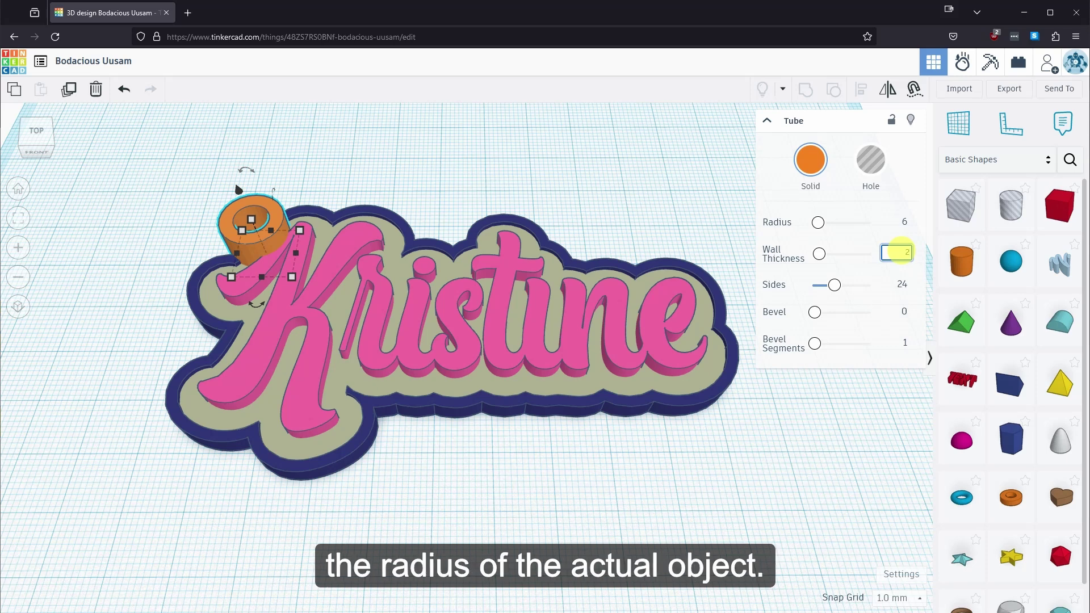
key("Return")
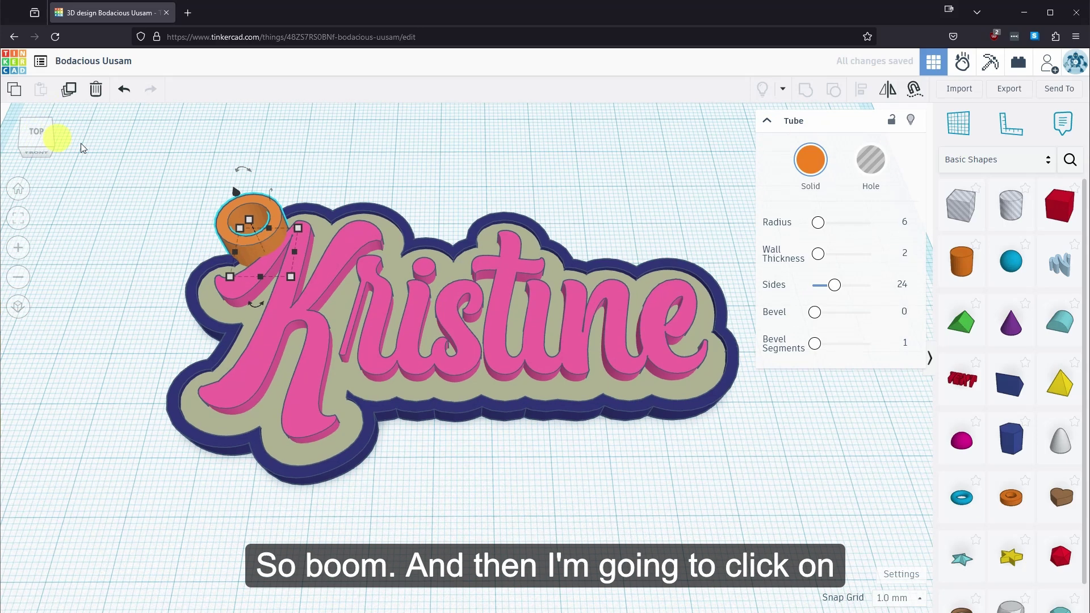
left_click(36, 132)
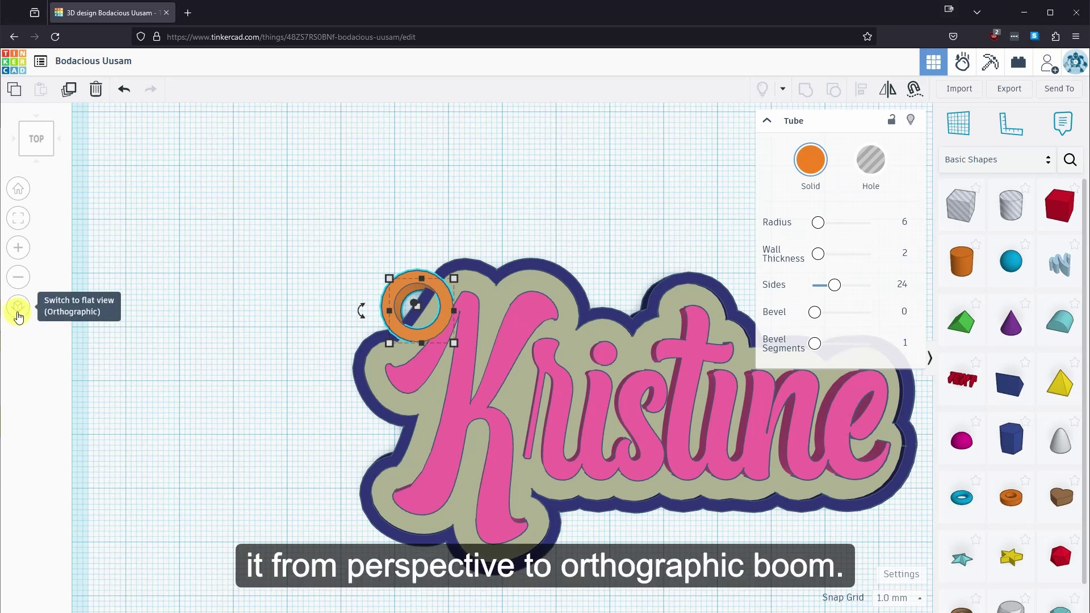
Move the tube onto the top-left edge by the K and lift it flush with the layers.
left_click(18, 313)
scroll(366, 293, "up", 4)
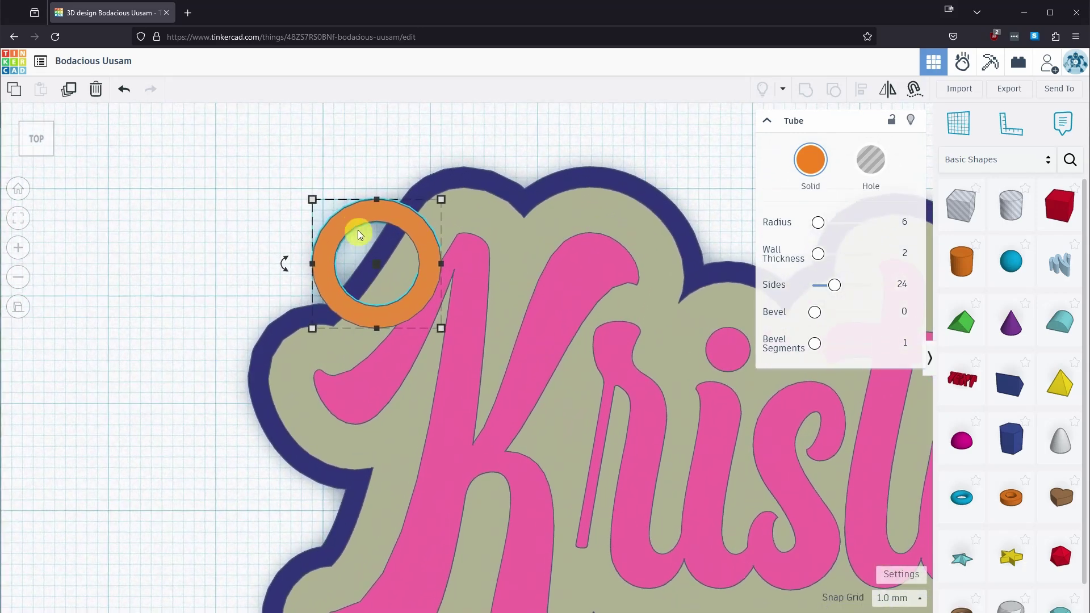
left_click_drag(352, 213, 348, 188)
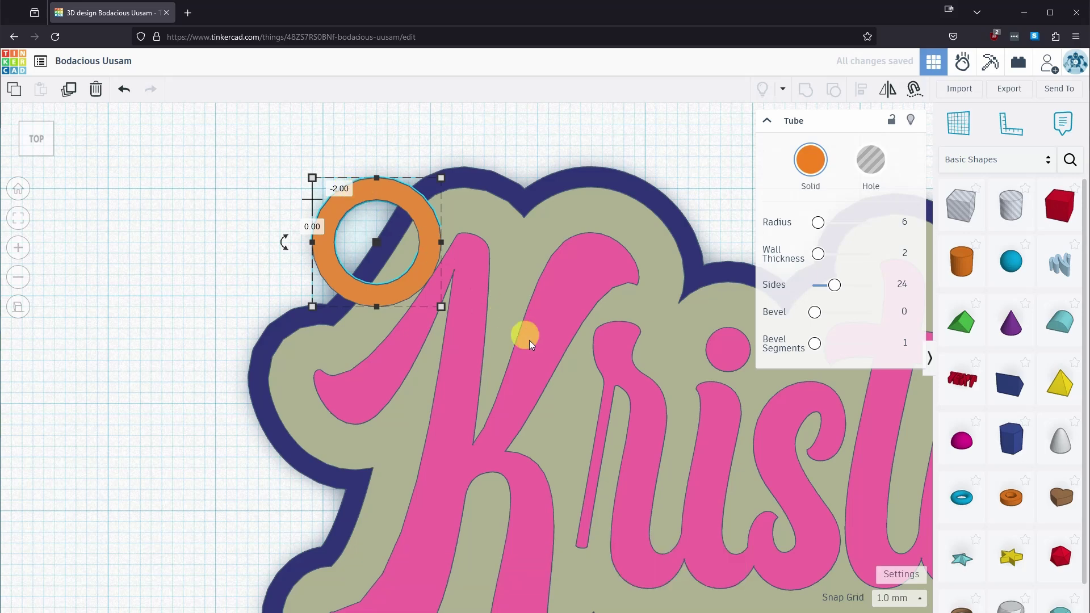
middle_click_drag(529, 340, 523, 319)
right_click_drag(522, 318, 483, 392)
mouse_move(345, 347)
left_mouse_down()
mouse_move(352, 296)
mouse_move(350, 357)
left_mouse_up()
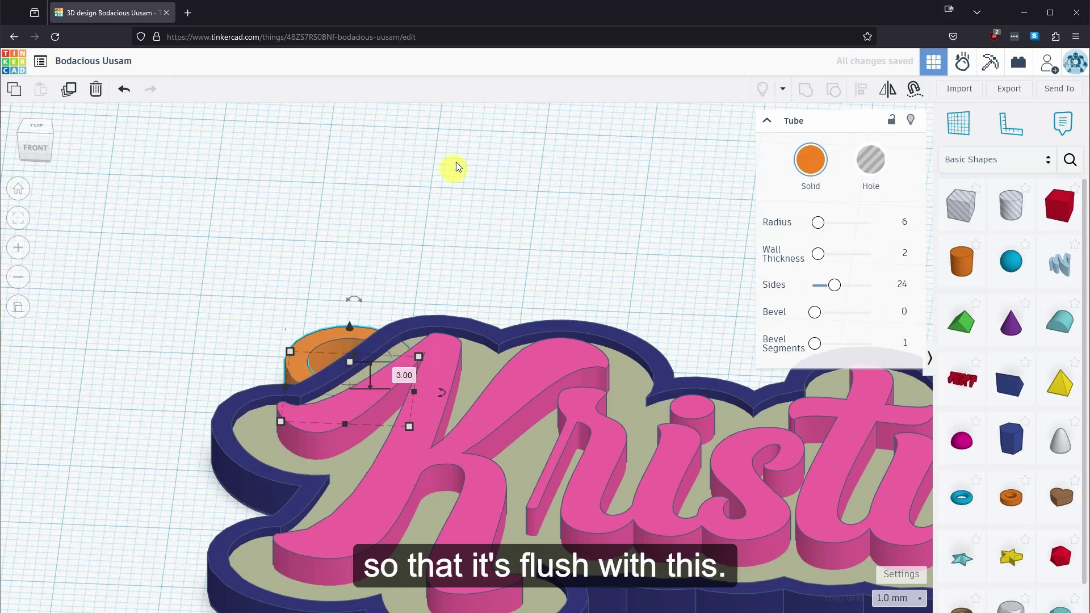
scroll(479, 283, "down", 5)
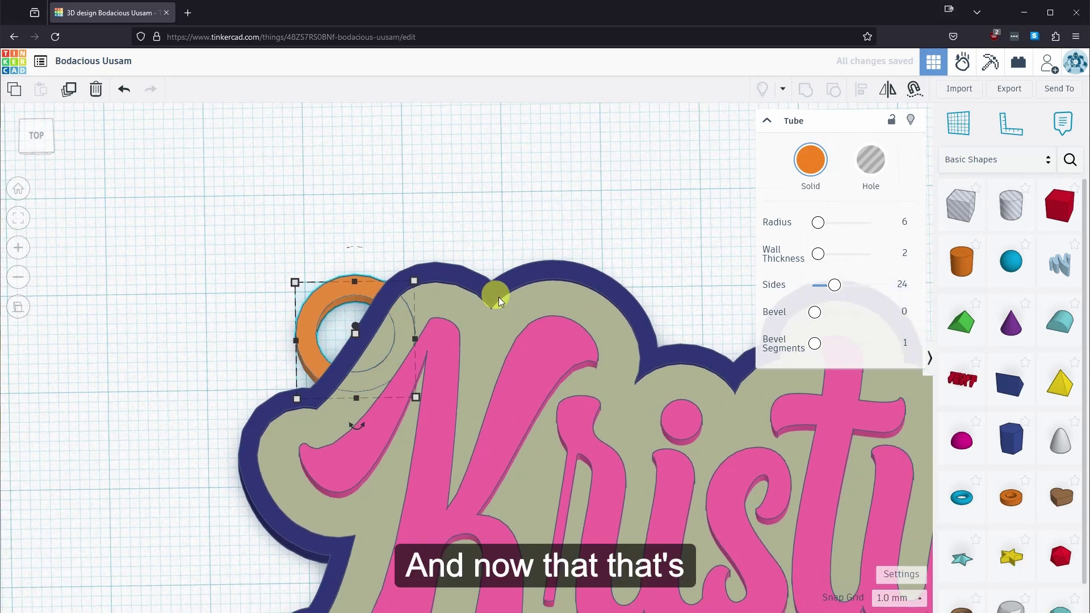
middle_click_drag(543, 336, 373, 286)
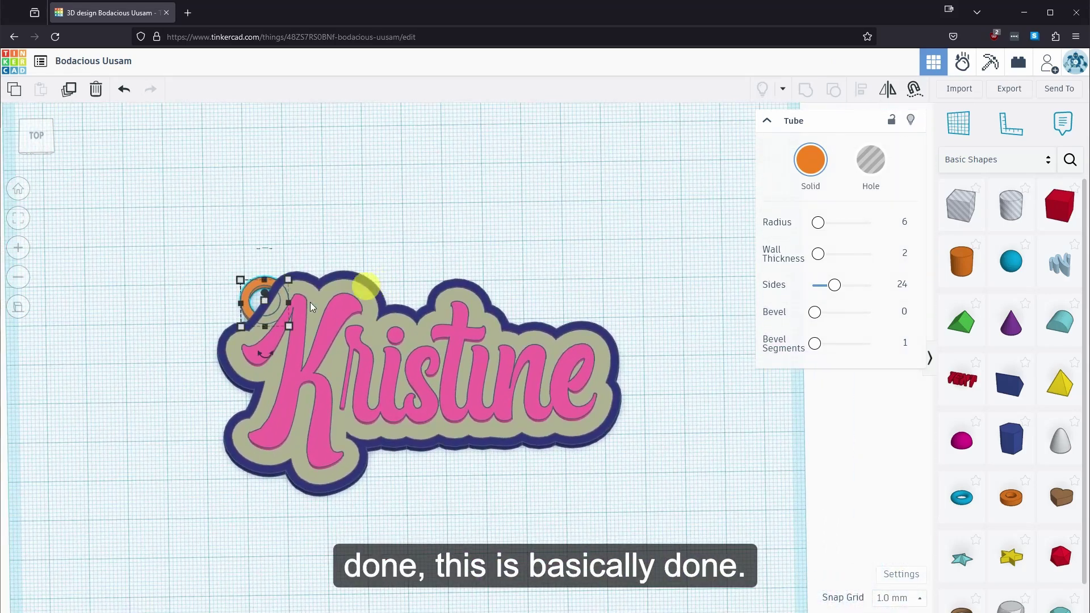
left_click(19, 306)
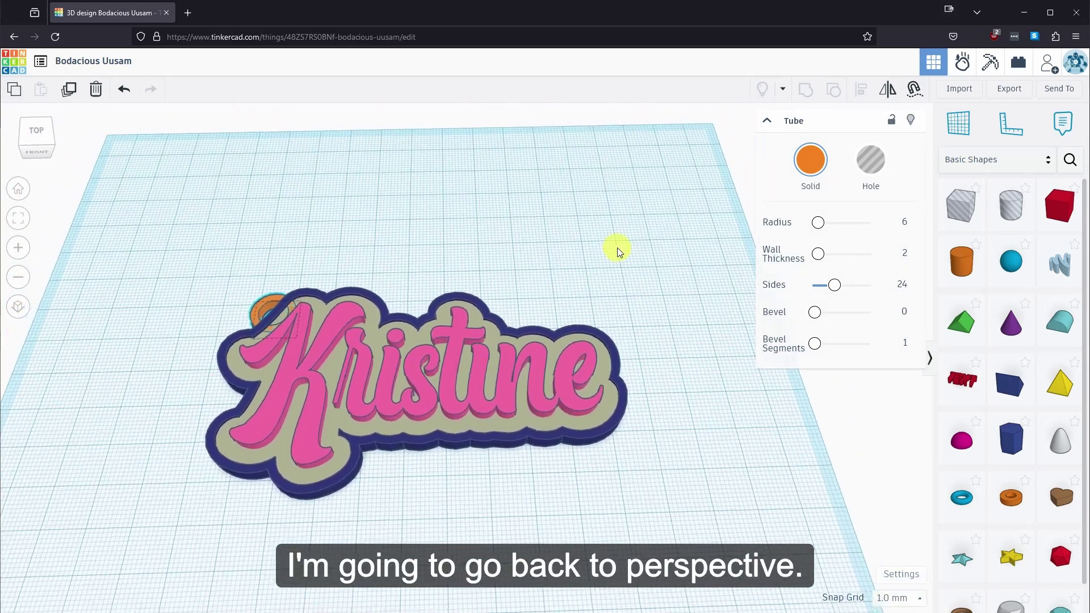
Select all the keychain pieces and group them into one shape.
left_click_drag(630, 220, 176, 518)
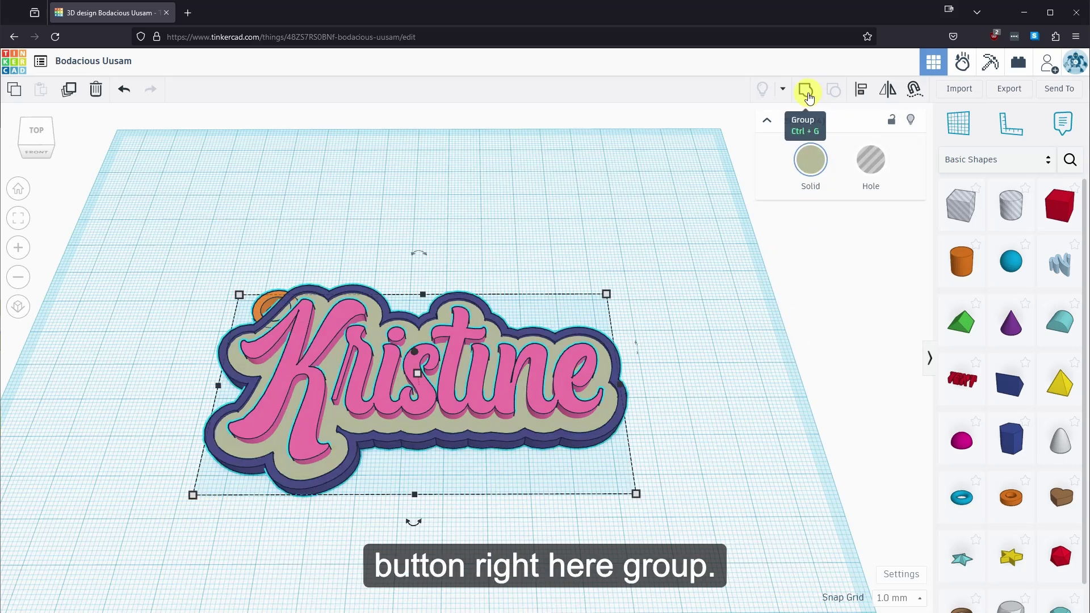
left_click(806, 91)
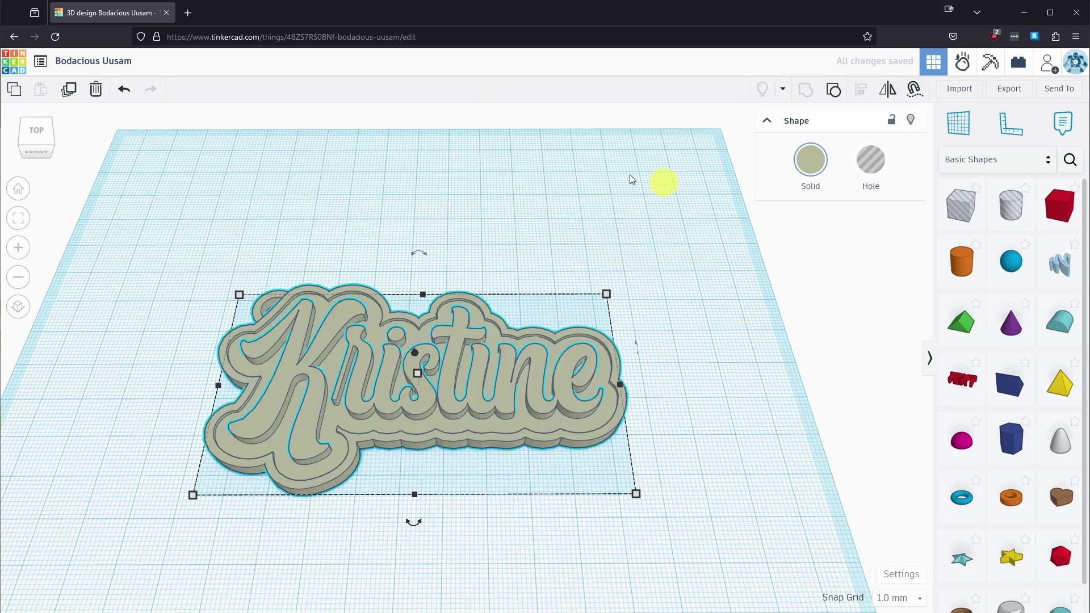
right_click_drag(590, 318, 488, 238)
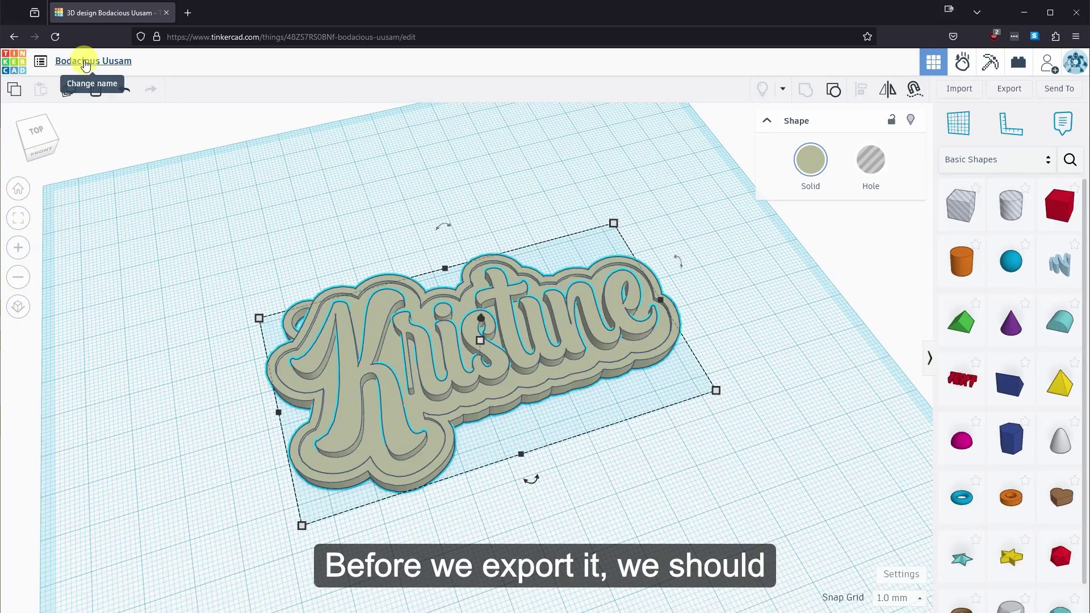
Rename the design to 'keychain' and bring up the Export dialog.
left_click(85, 61)
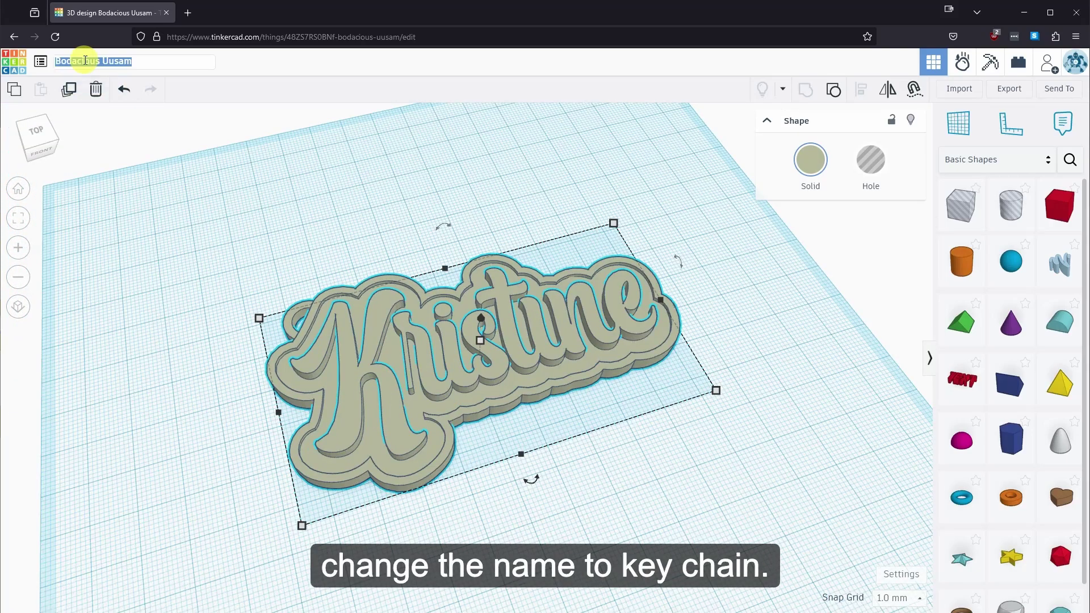
type("keychain")
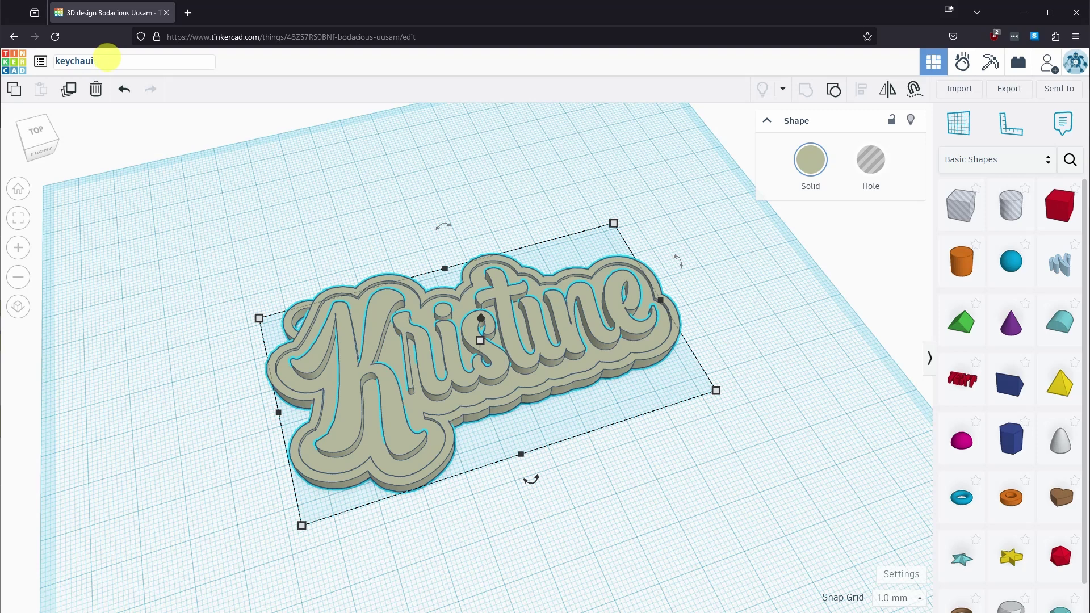
key("Return")
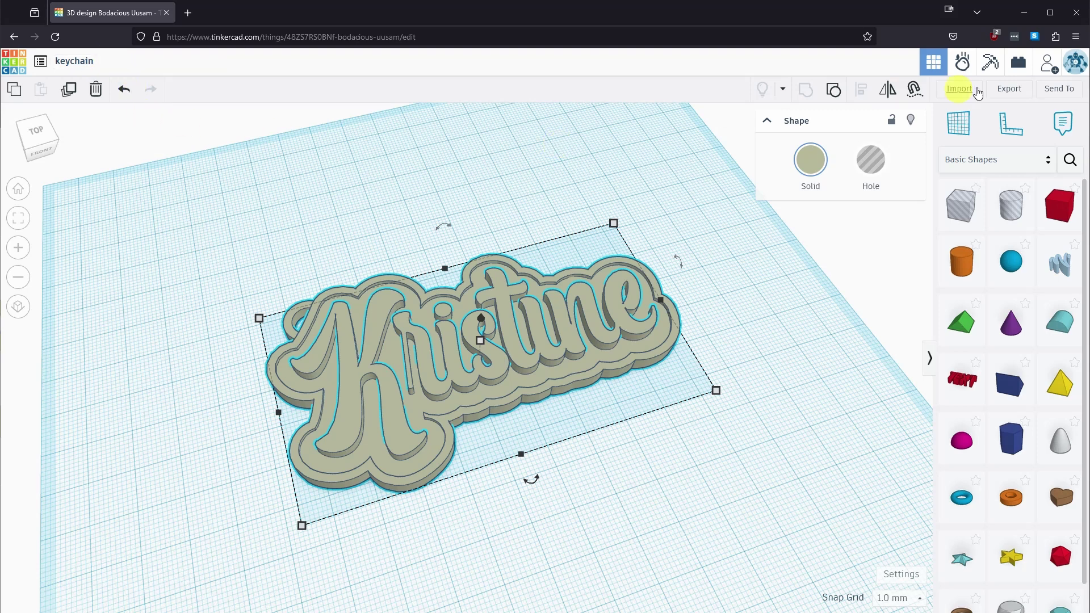
left_click(1010, 91)
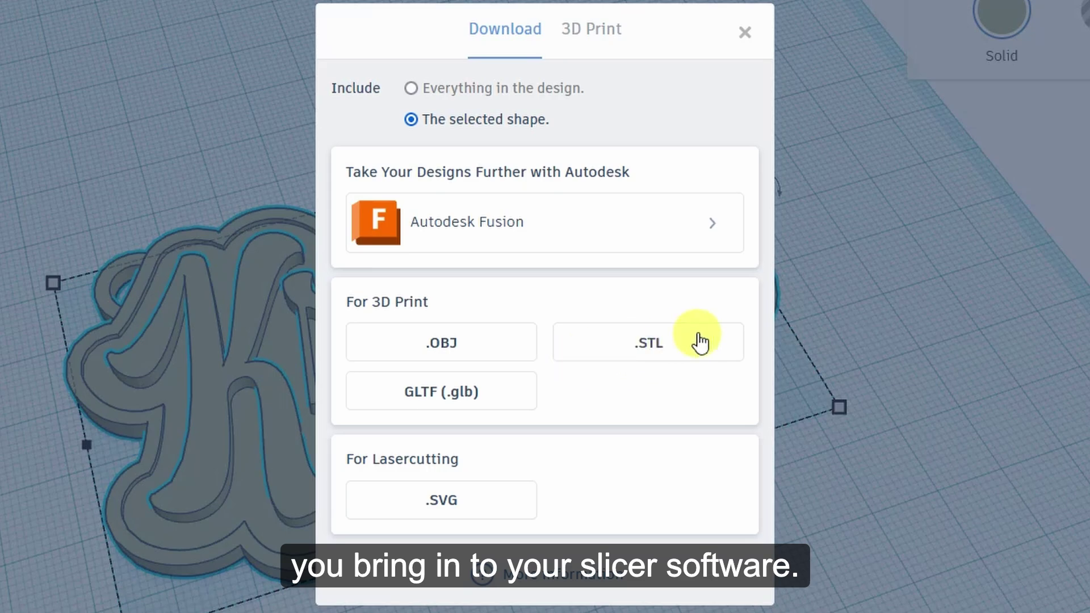
Download the selected keychain shape as keychain.stl for 3D printing.
left_click(653, 343)
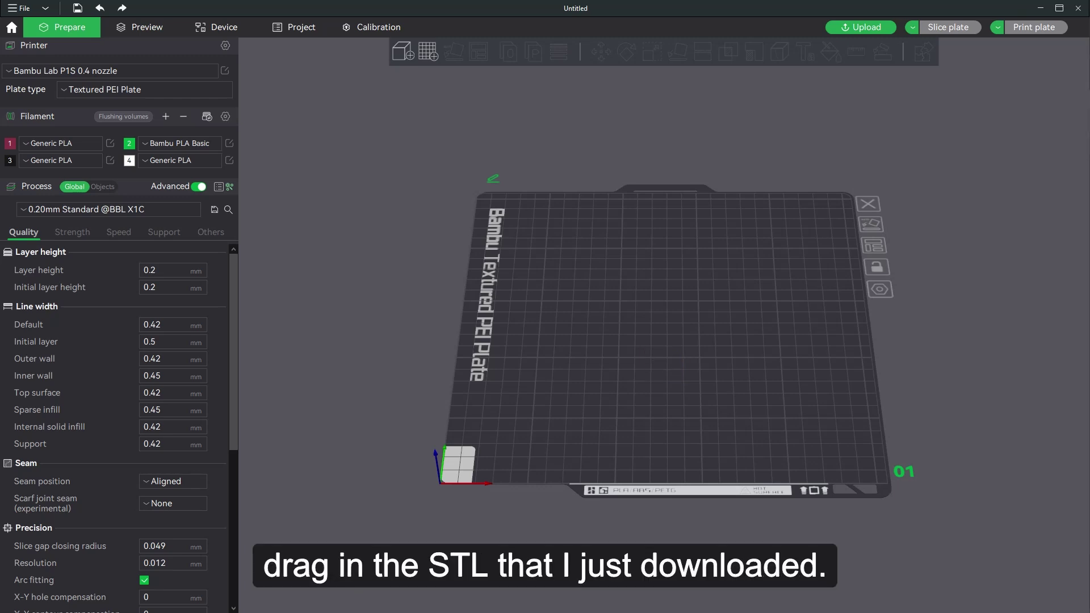
Load keychain.stl onto the build plate (100.947 × 56.616 × 6 mm) and orbit to inspect it.
left_click_drag(605, 357, 679, 334)
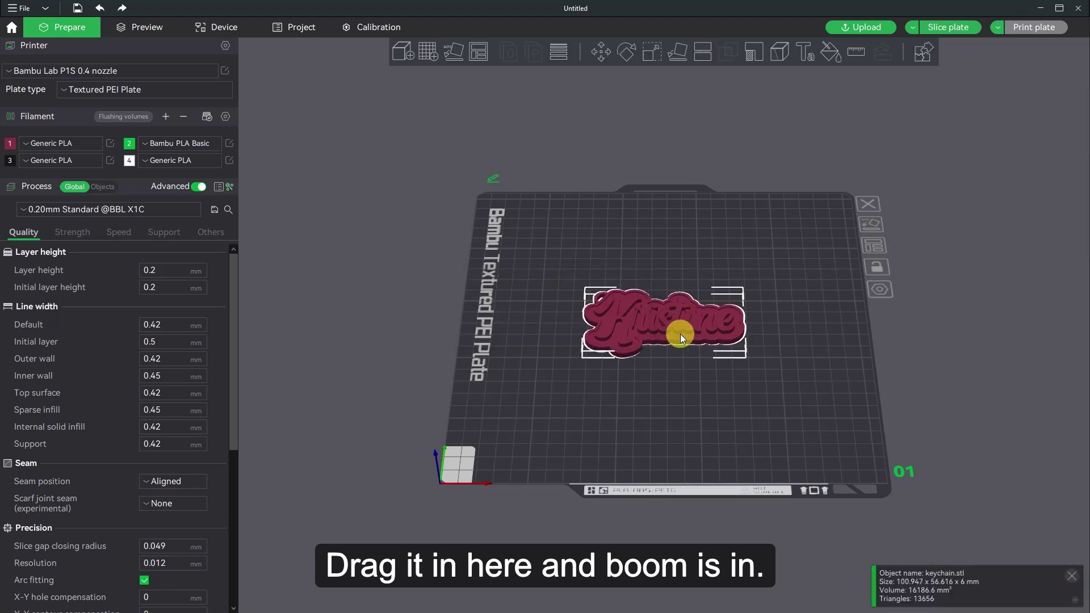
scroll(652, 301, "up", 5)
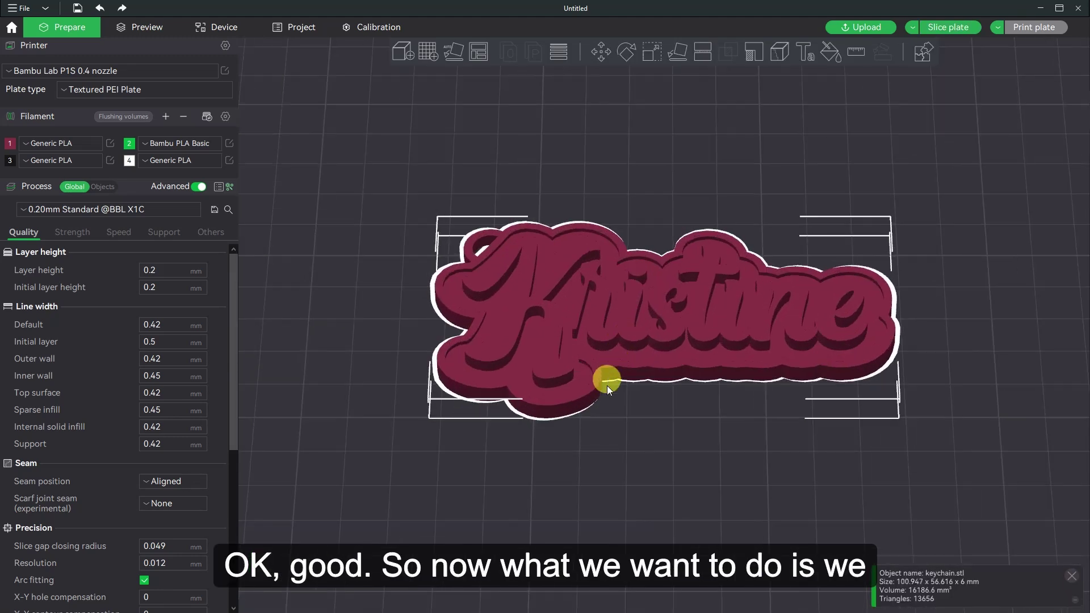
left_click_drag(730, 467, 720, 488)
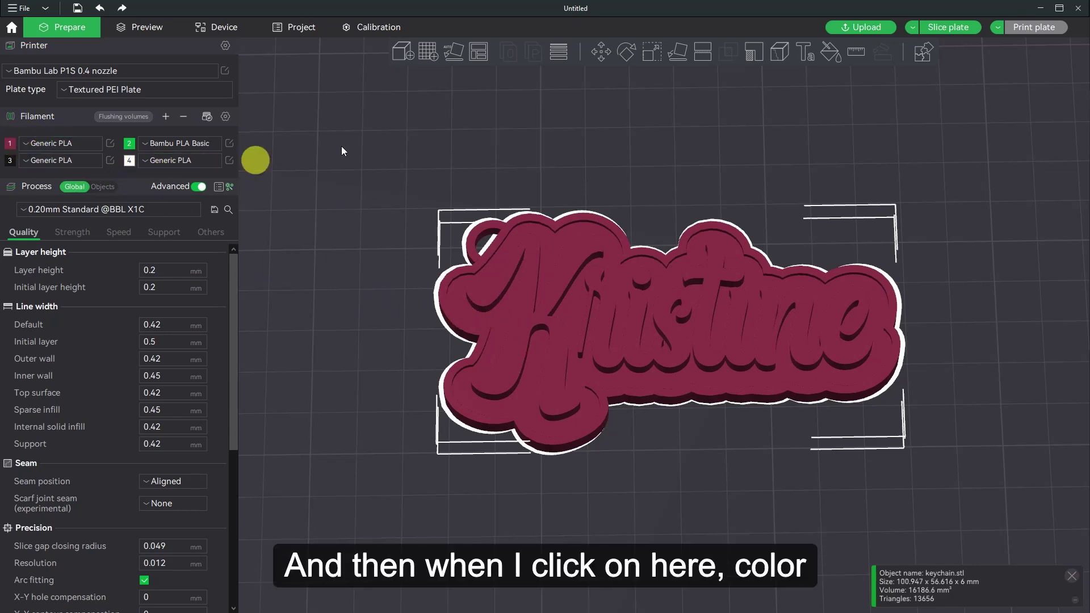
Fill the middle backing layer around the Kristine letters white with filament 4 using Color Painting's Fill tool.
left_click(833, 56)
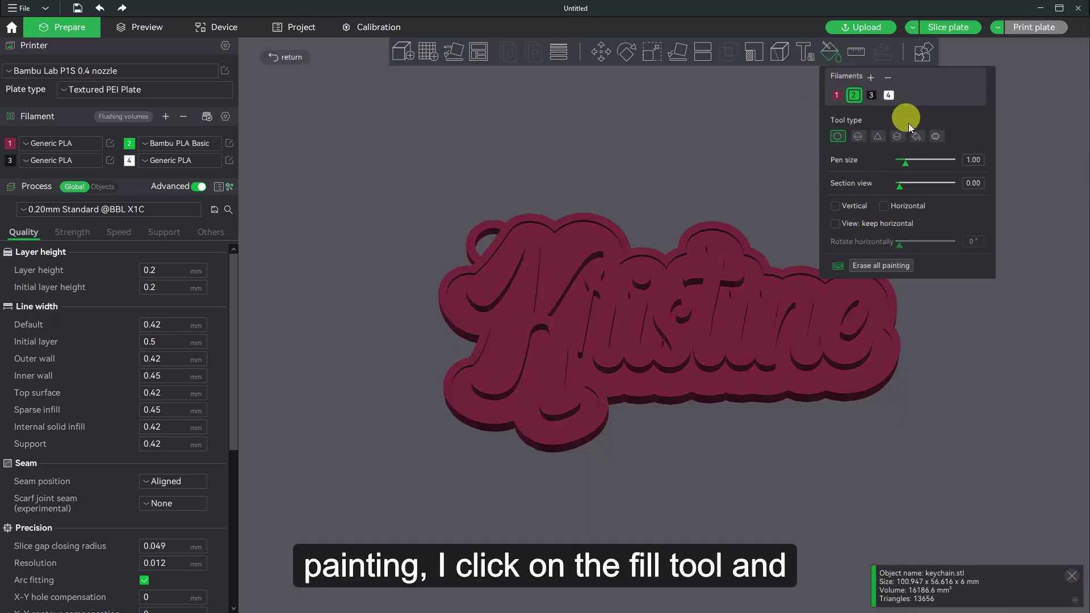
left_click(918, 137)
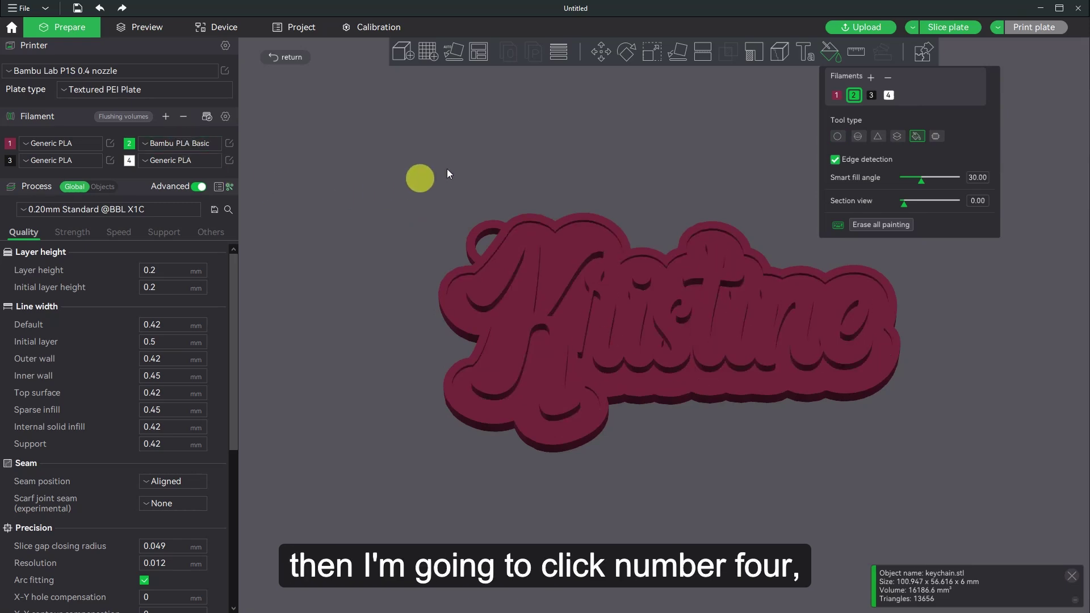
left_click(888, 96)
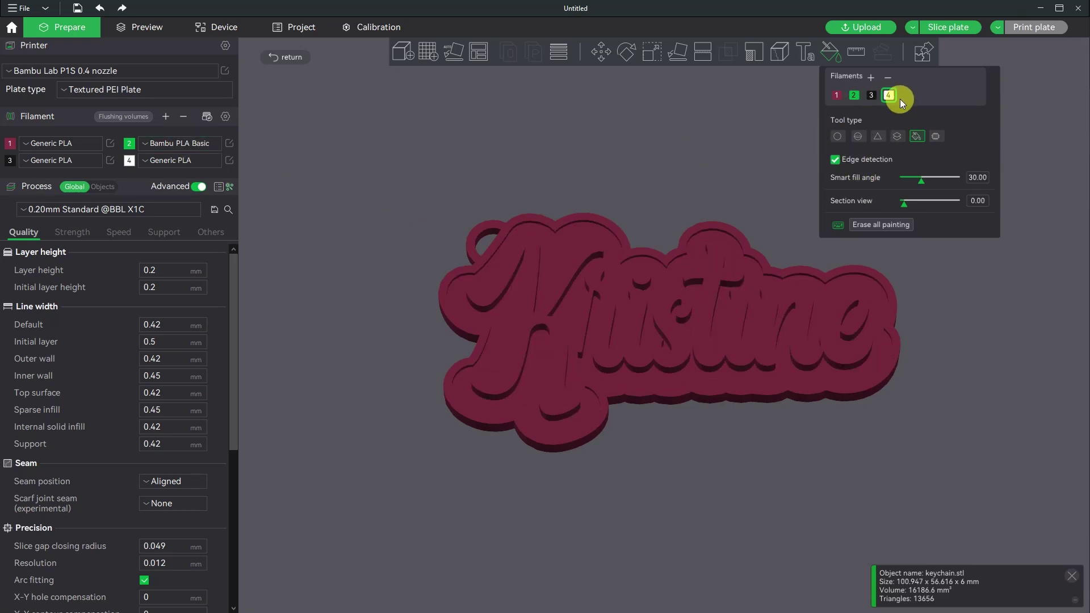
left_click(665, 380)
scroll(842, 311, "up", 5)
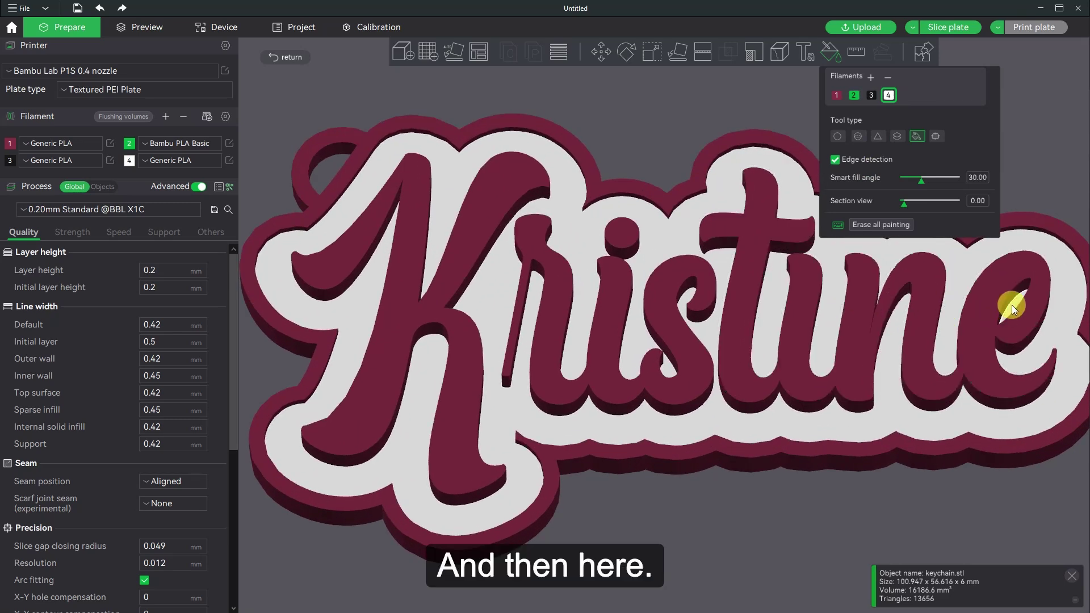
scroll(624, 425, "down", 5)
right_click_drag(664, 434, 586, 433)
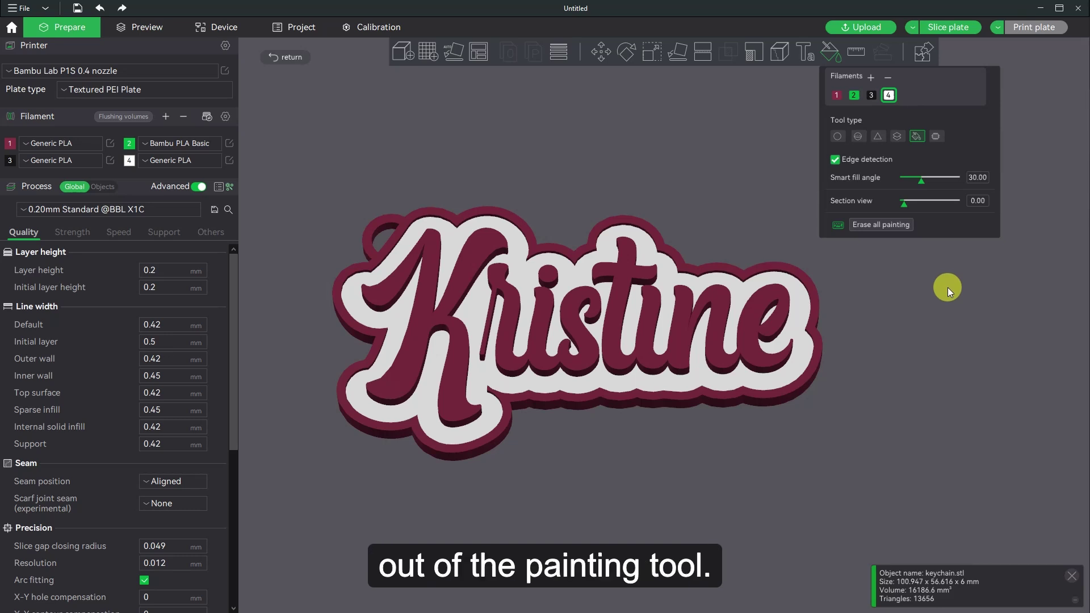
key("Escape")
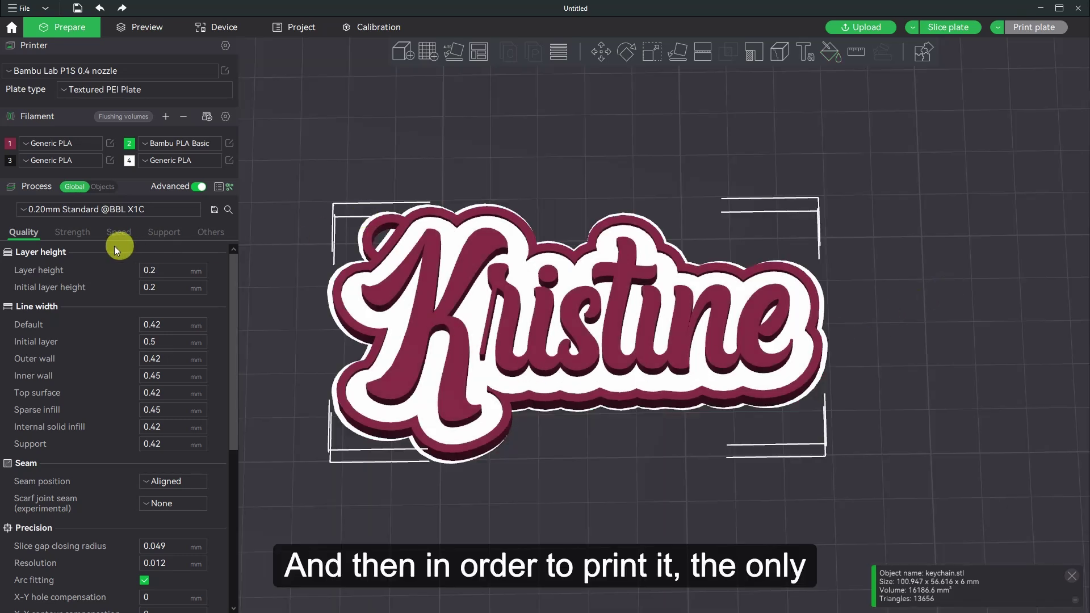
Change the Strength tab's sparse infill pattern from Grid to Gyroid.
left_click(80, 236)
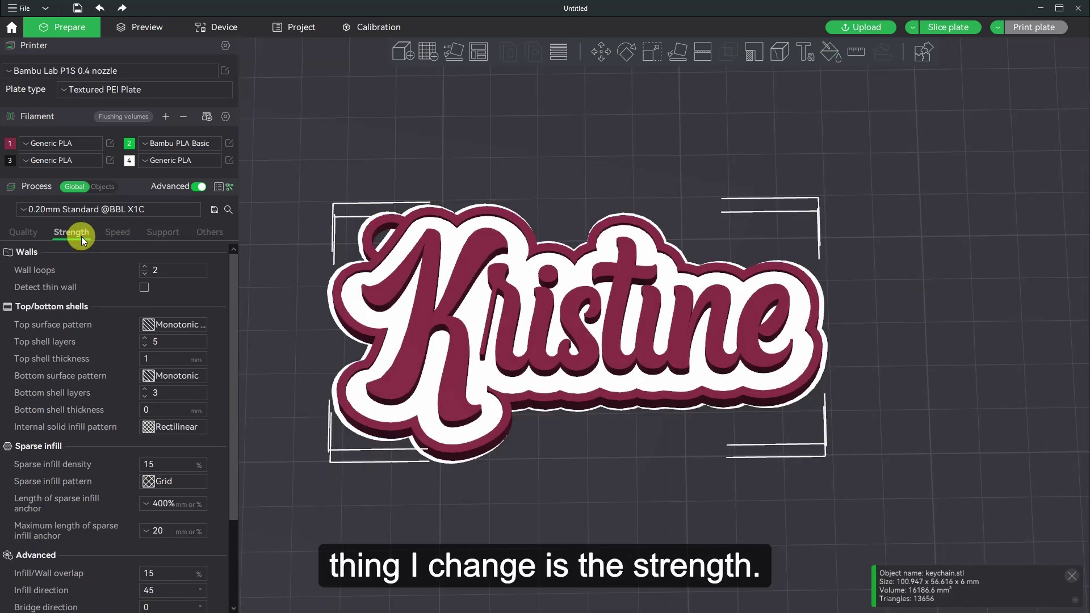
left_click(162, 482)
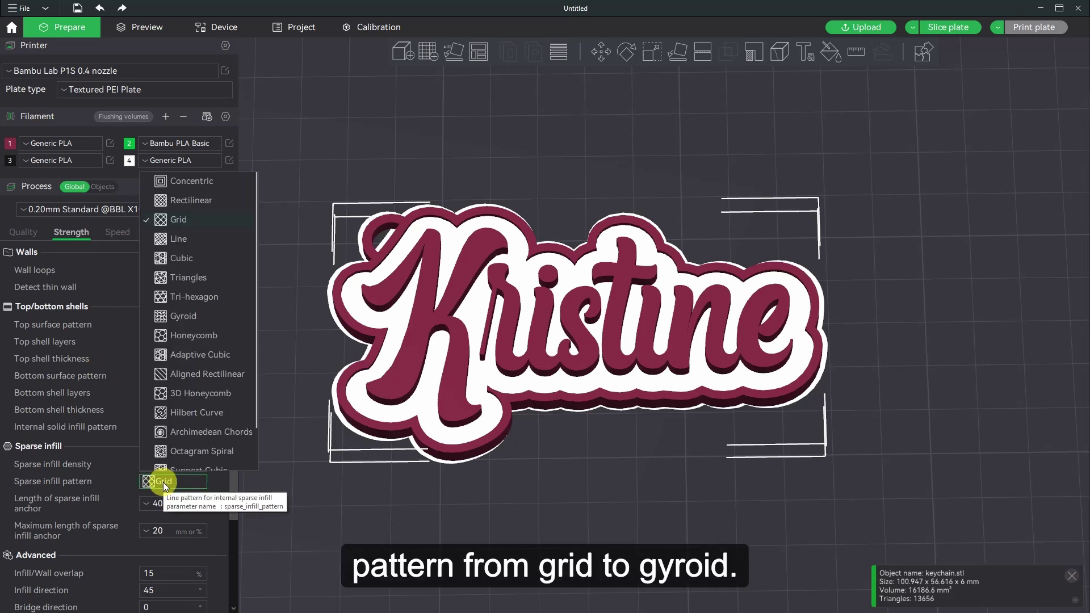
left_click(190, 315)
scroll(576, 530, "down", 5)
scroll(576, 530, "up", 3)
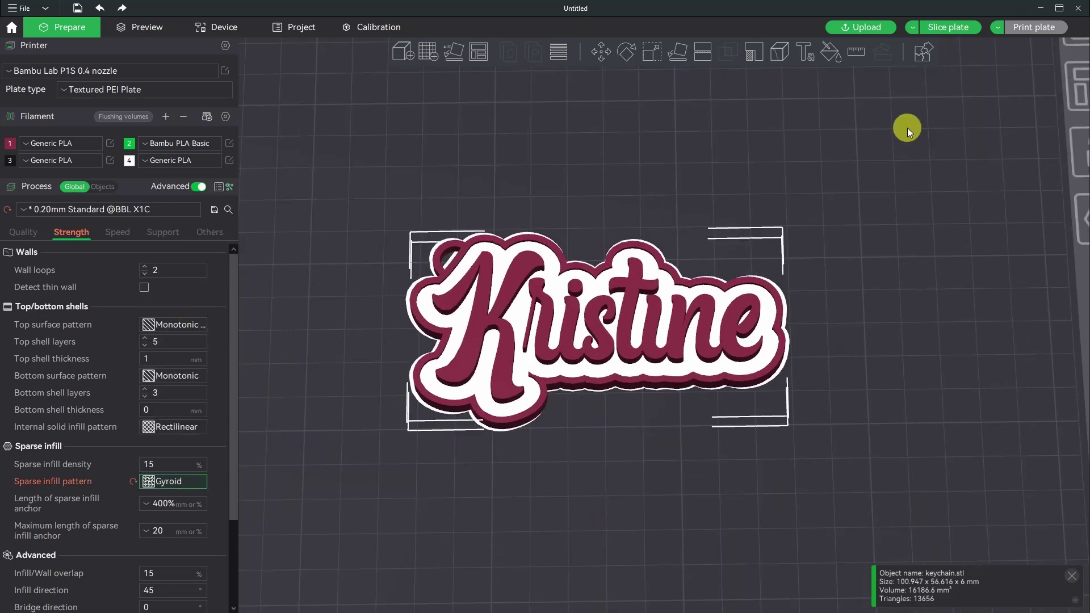
Slice the plate (49m39s, 16.09 g) and send the print job to the printer.
left_click(959, 29)
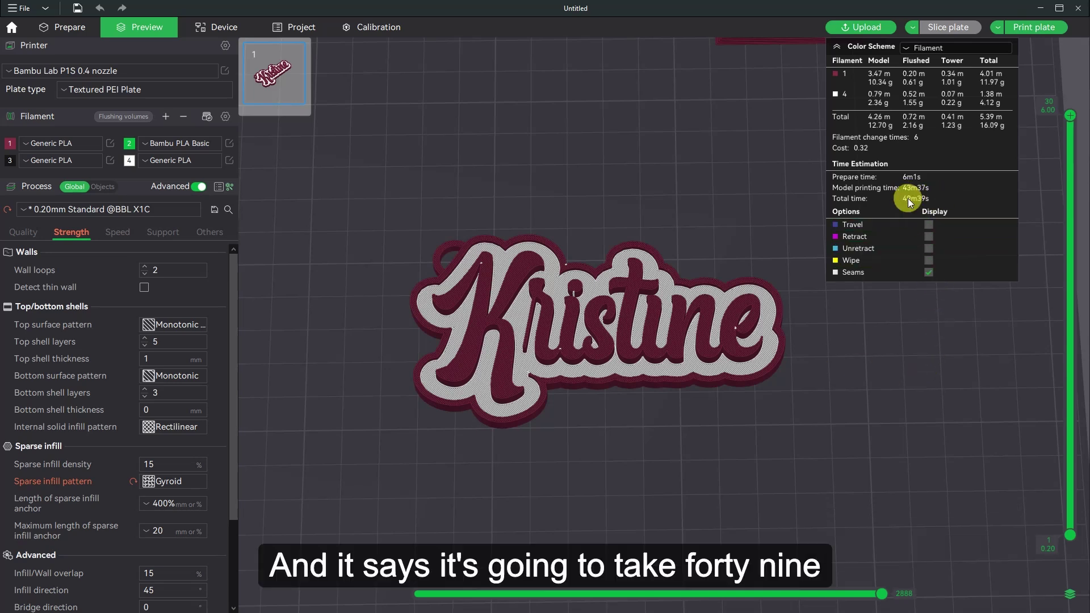
left_click(1018, 28)
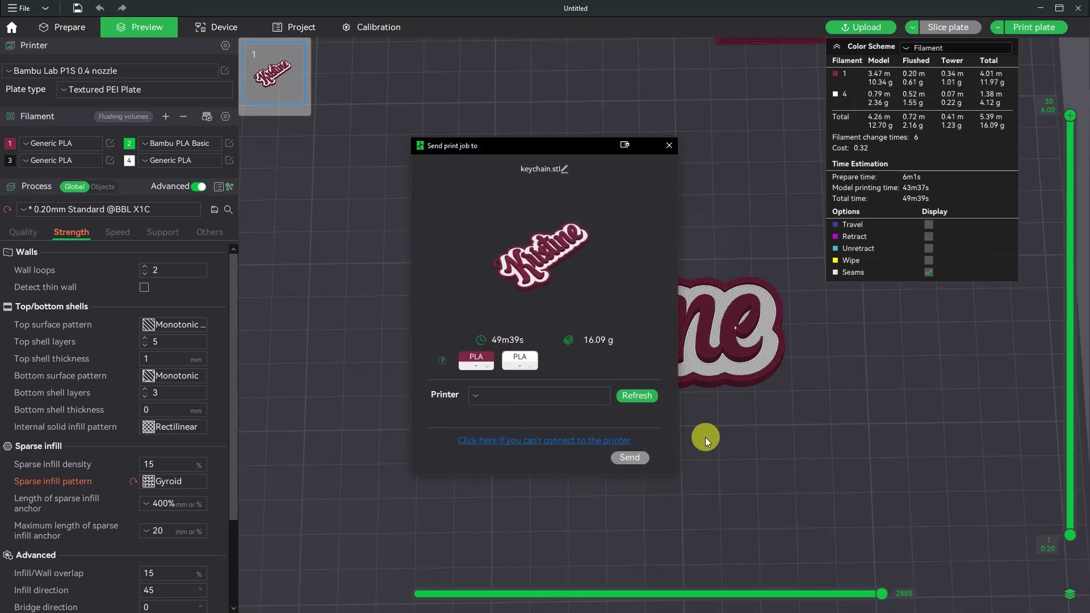
left_click(634, 458)
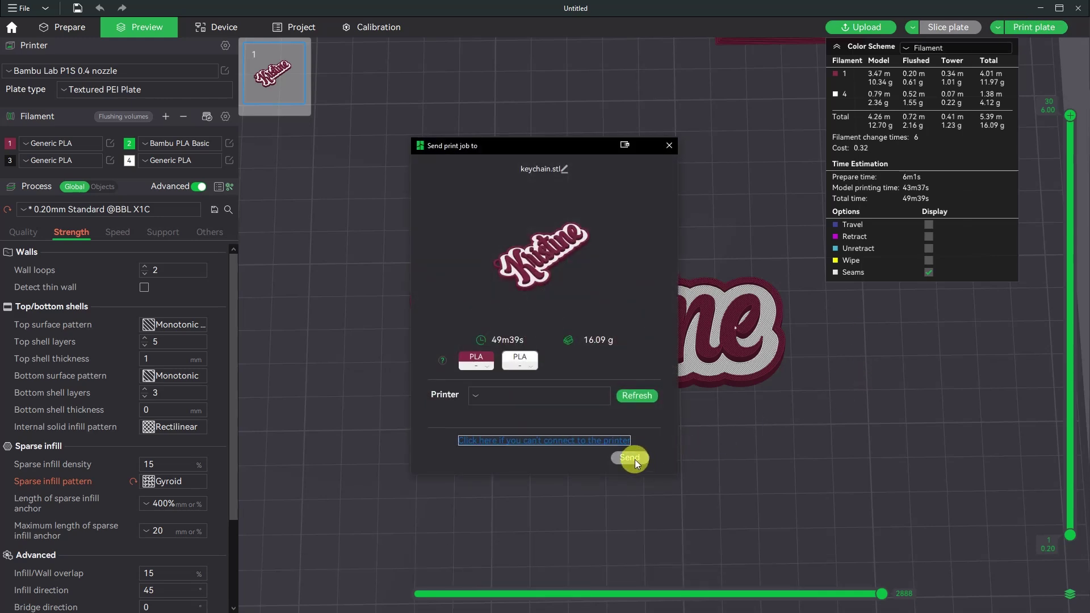